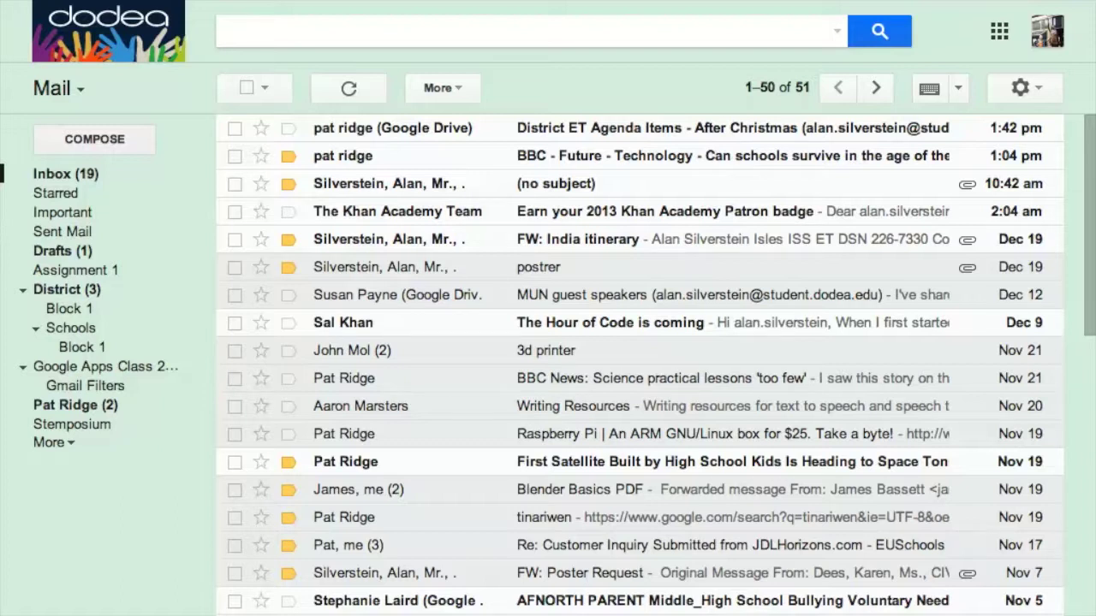
Step: Start a new email and search the contacts for the recipient's last name
left_click(998, 32)
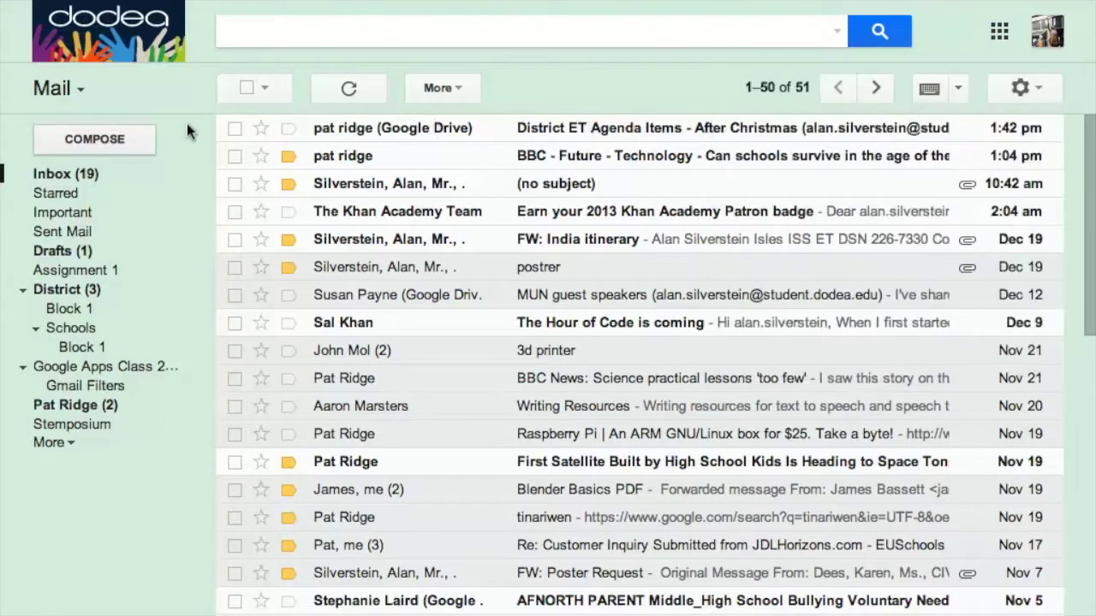
left_click(93, 138)
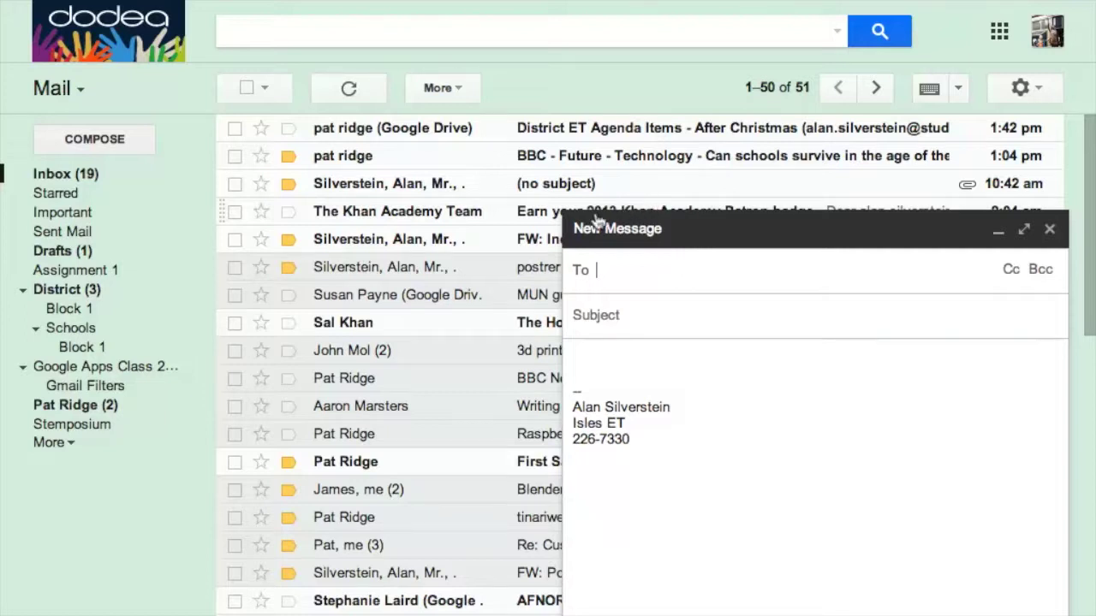
left_click(568, 269)
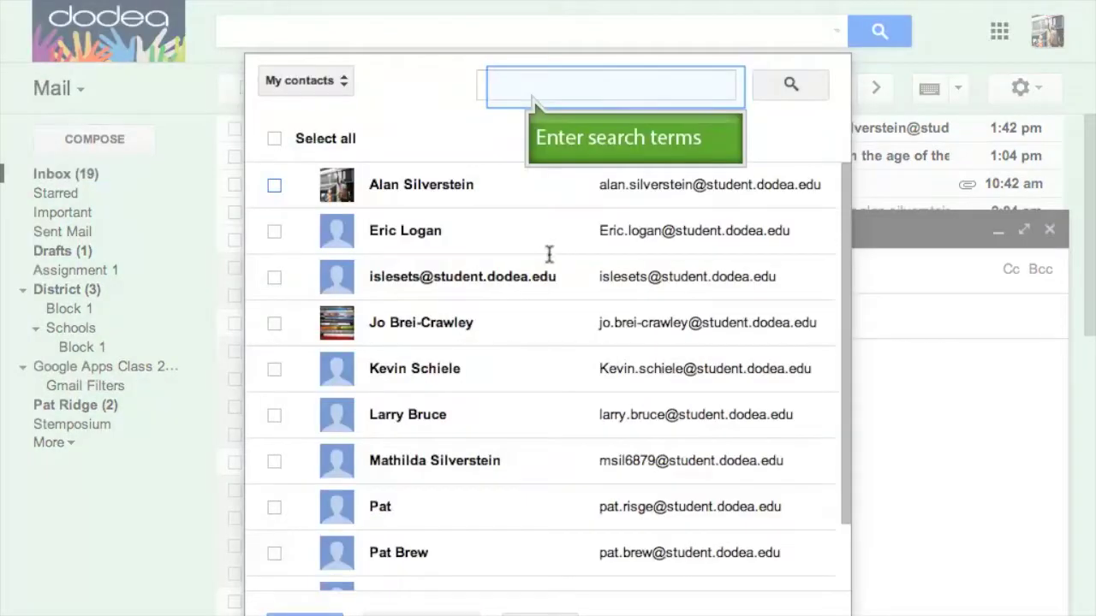
type("Silverstein")
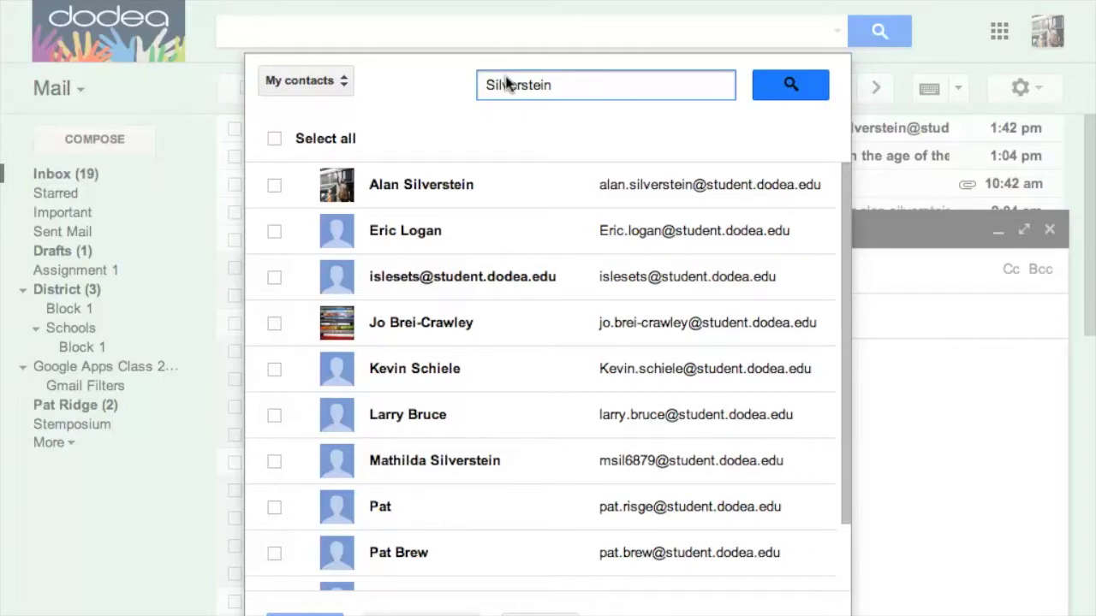
left_click(765, 83)
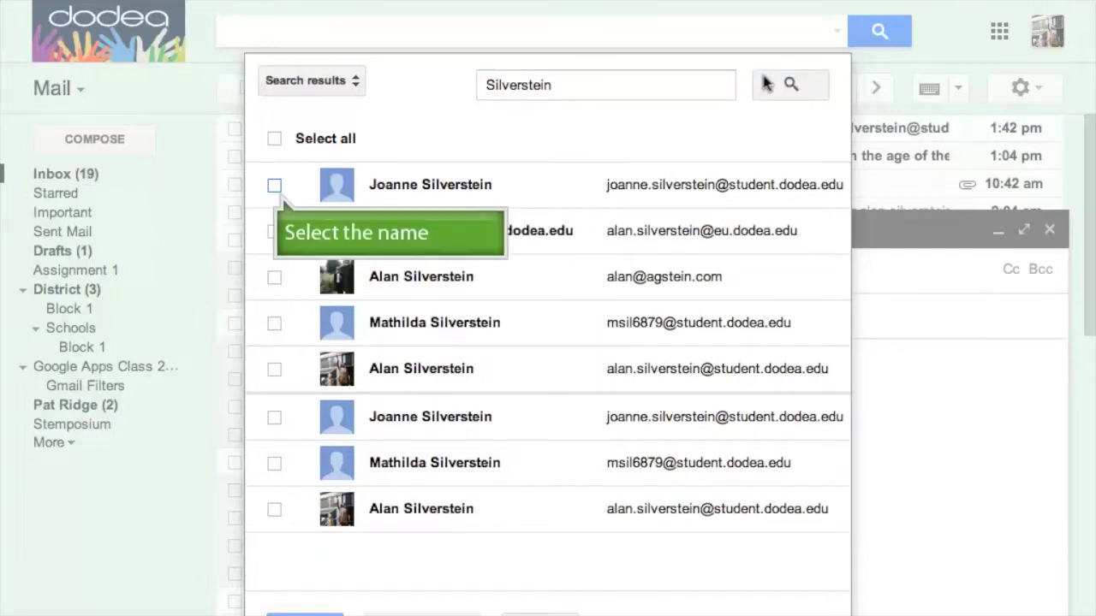
Step: Add the first contact in the search results as the email's recipient
left_click(273, 185)
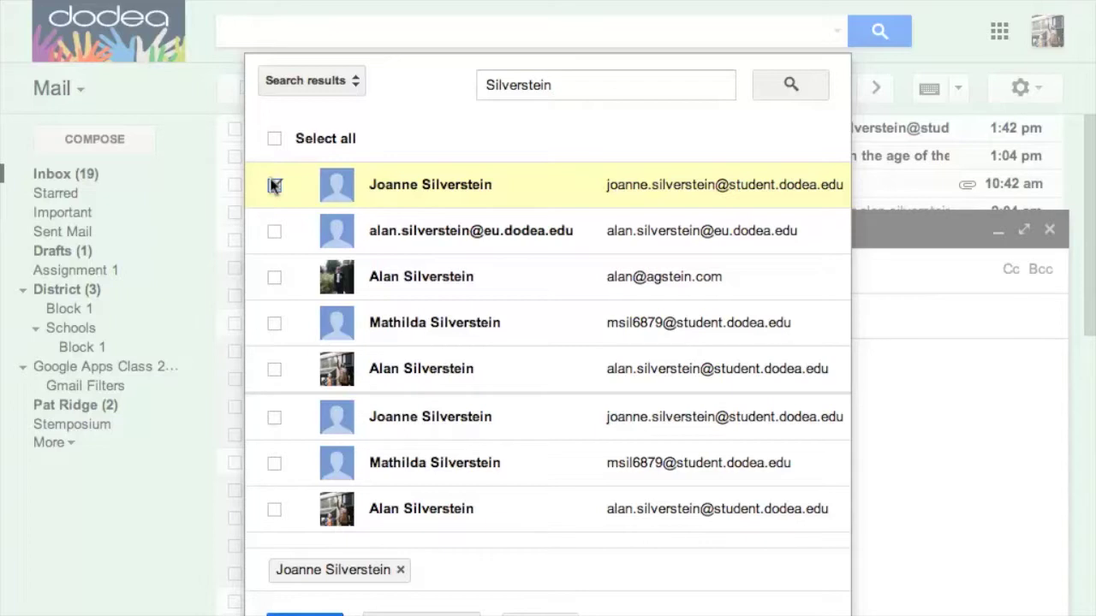
left_click(352, 80)
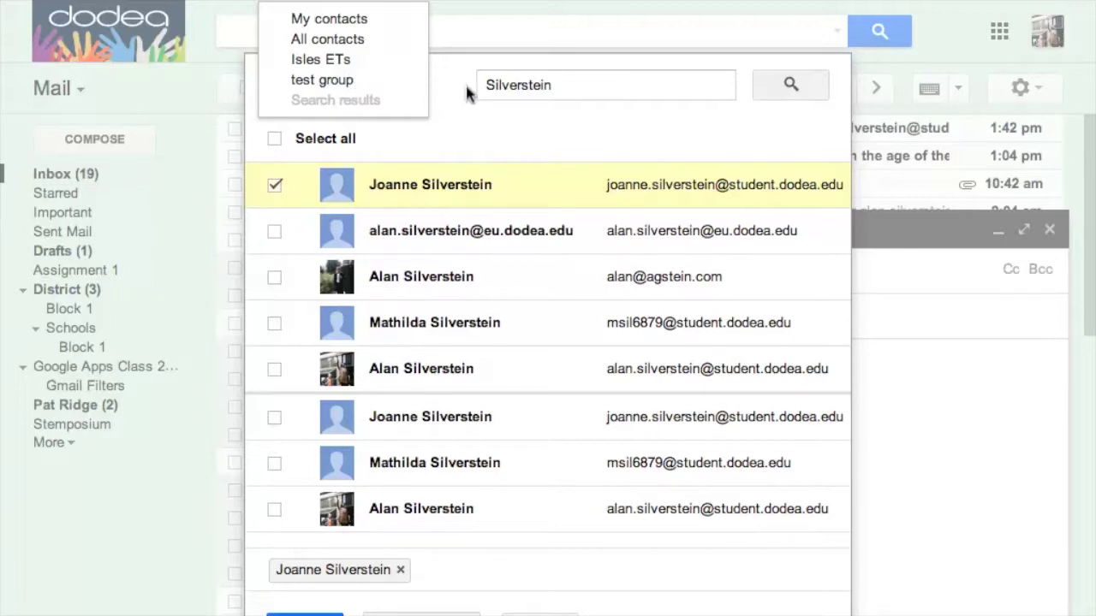
left_click(496, 125)
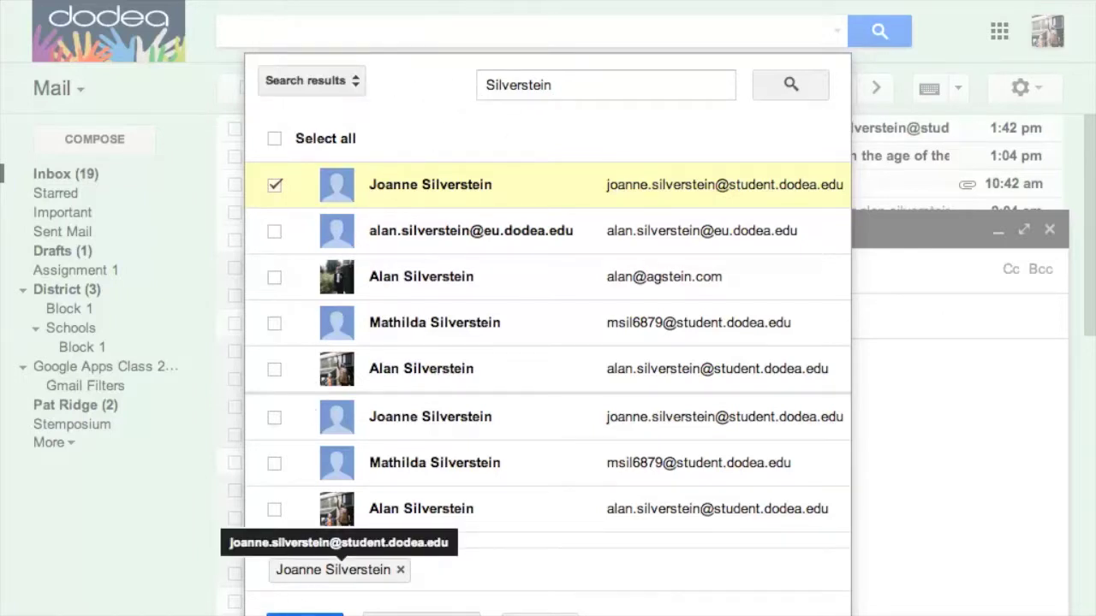
left_click(304, 613)
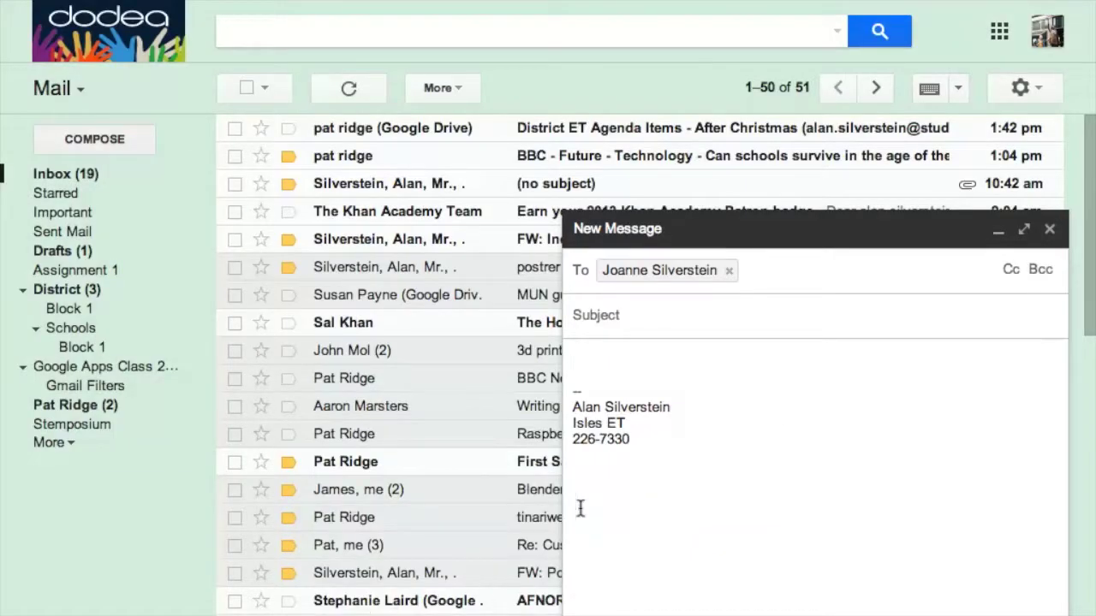
Step: Give the email the subject "Test Email" and the body text "Happy days colorful text"
left_click(635, 301)
type("Test Email")
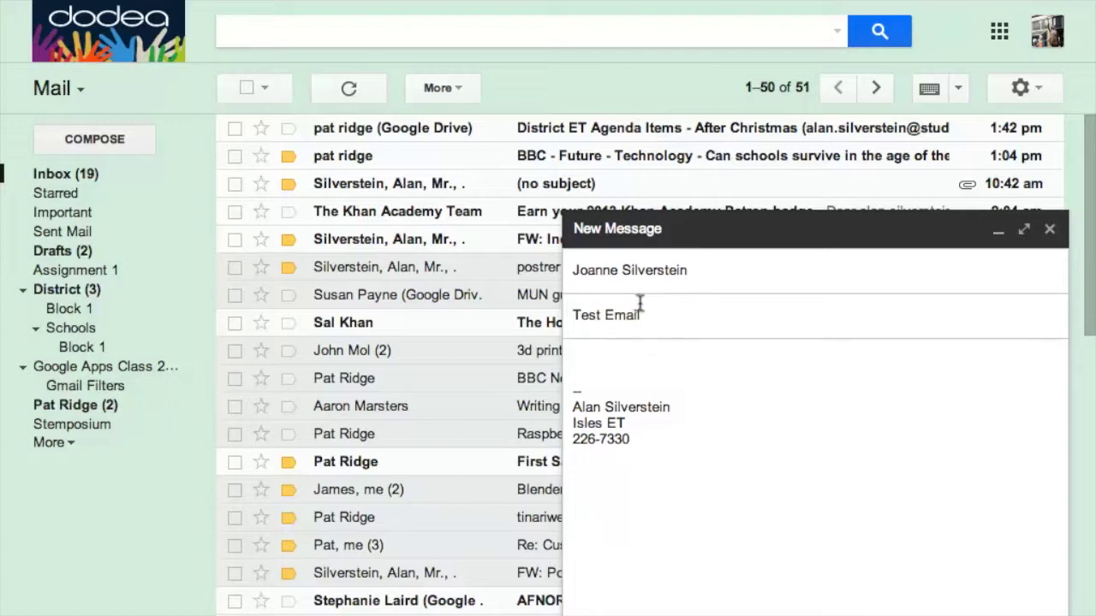
left_click(647, 347)
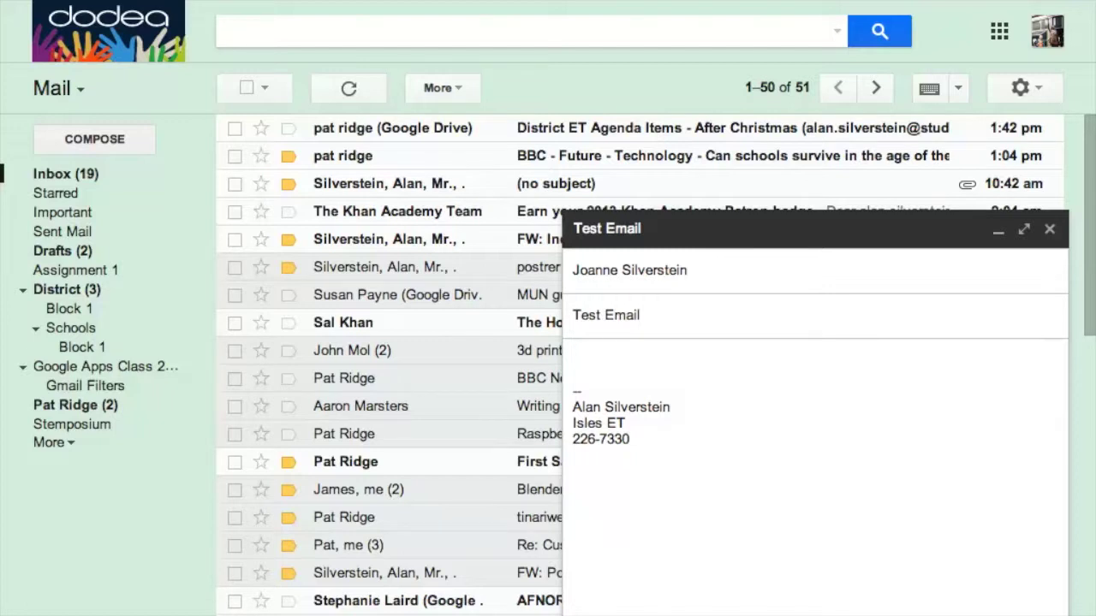
key("Tab")
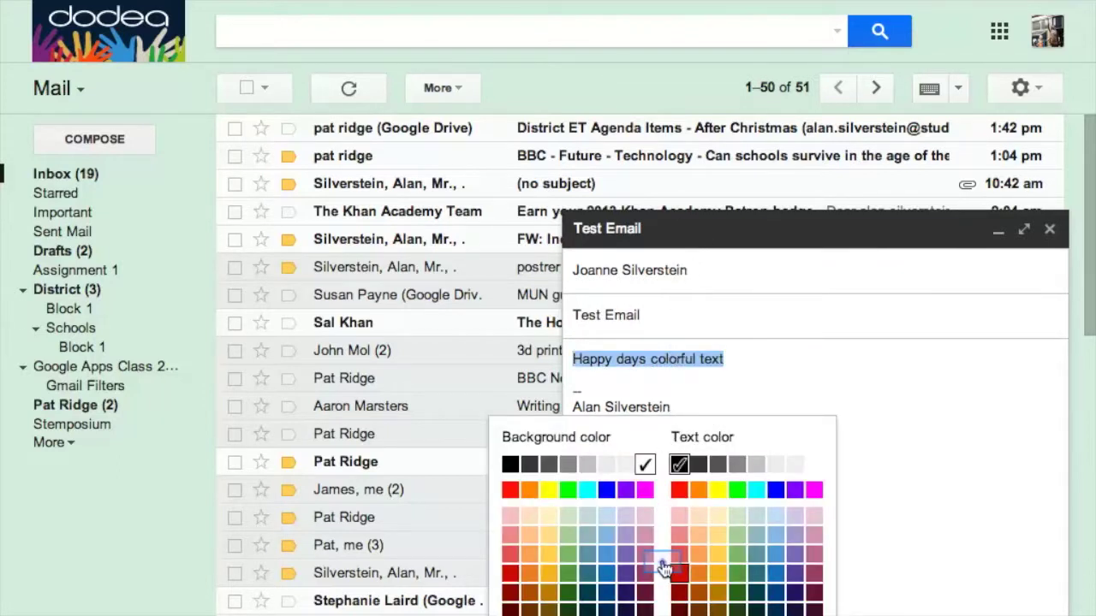
Step: Format the body line "Happy days colorful text" as red, bold, italic and underlined
left_click(664, 568)
left_click(760, 407)
left_click_drag(724, 359, 568, 360)
key("ctrl+b")
key("ctrl+i")
key("ctrl+u")
left_click(778, 455)
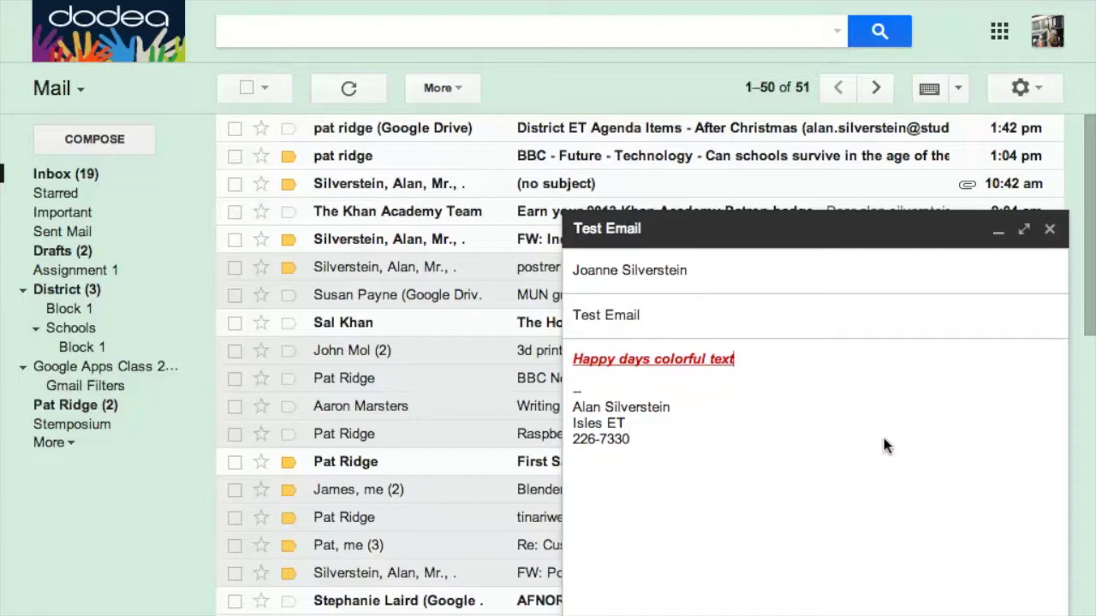
Step: Add a bulleted list below the body line with the item "Wow lists" and the indented sub-item "great news"
key("Return")
key("Return")
left_click(923, 615)
type("Wow list")
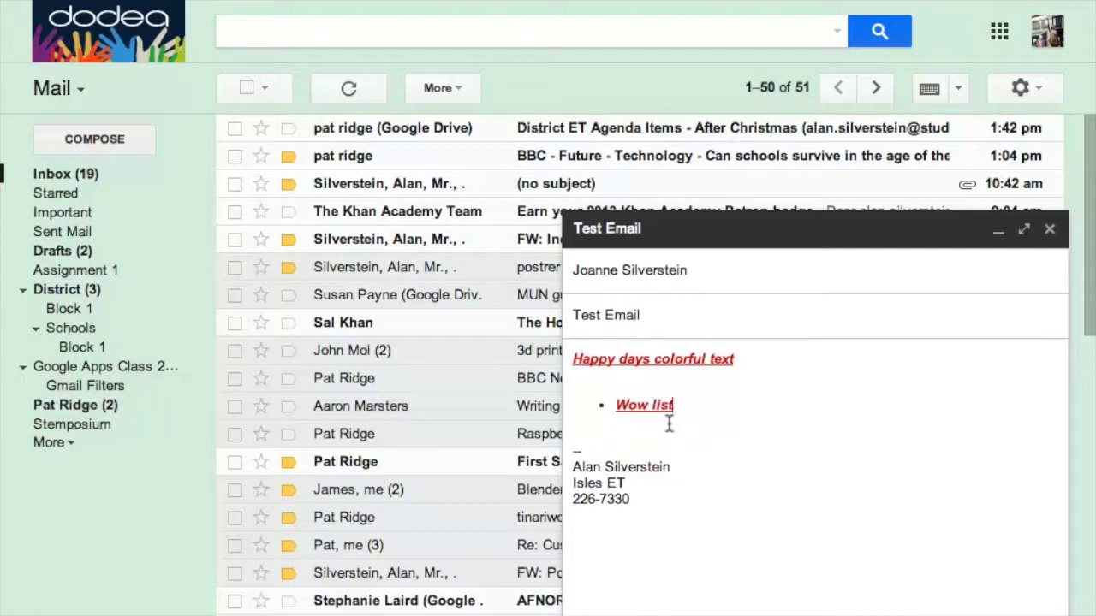
type("s")
key("Return")
key("Tab")
type("great news")
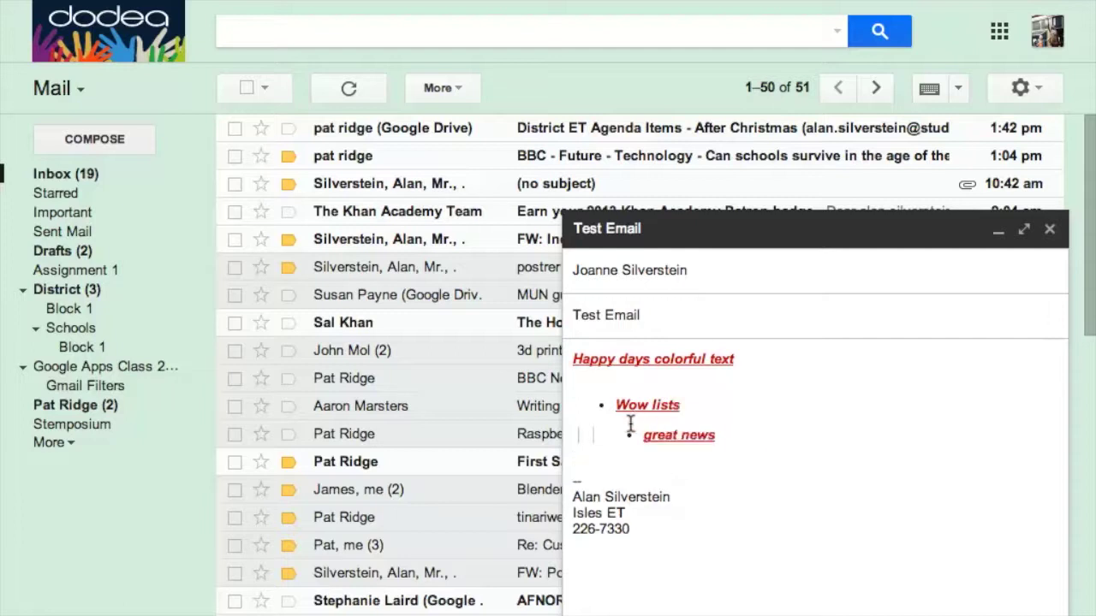
Step: Put "great news" on the same bullet level below "Wow list" and turn "Wow list" into a link
key("BackSpace")
key("BackSpace")
key("BackSpace")
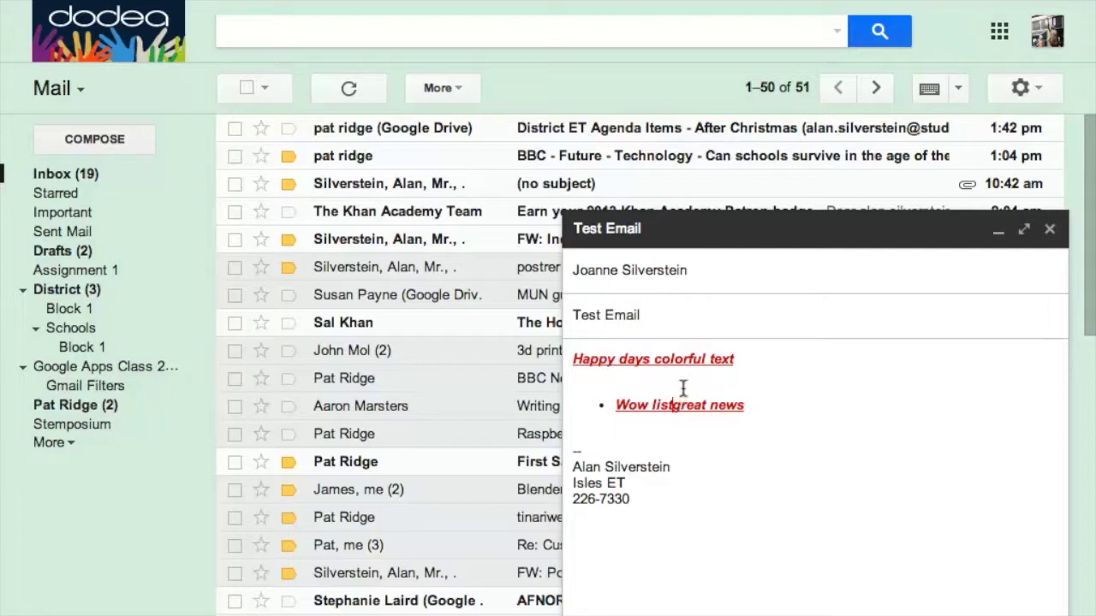
key("Return")
left_click_drag(675, 406, 614, 406)
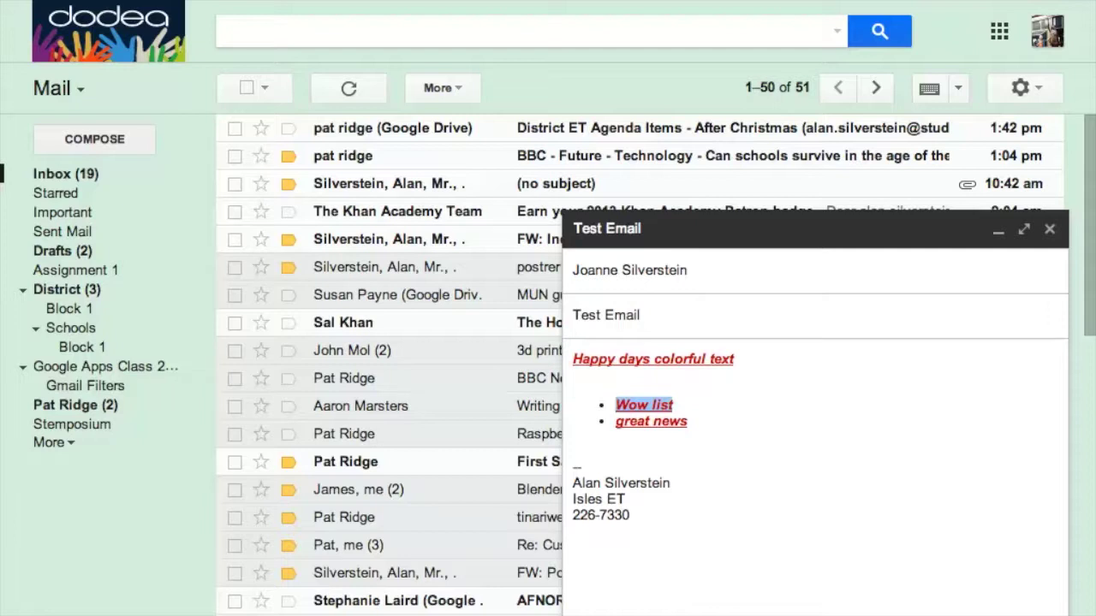
key("ctrl+k")
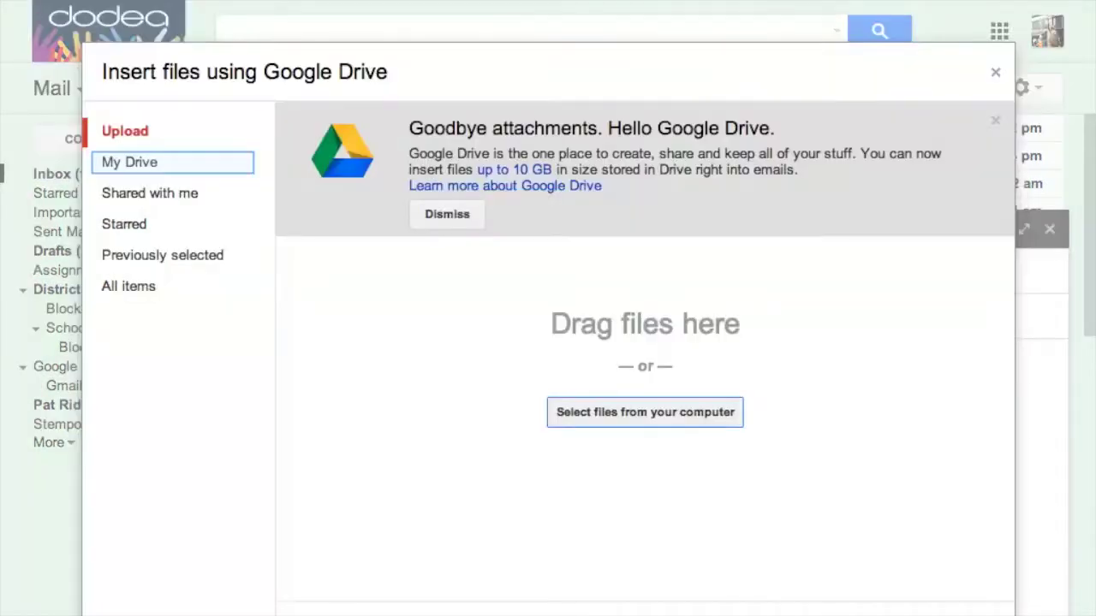
Step: View the My Drive files available for insertion in both list and grid layout
left_click(118, 169)
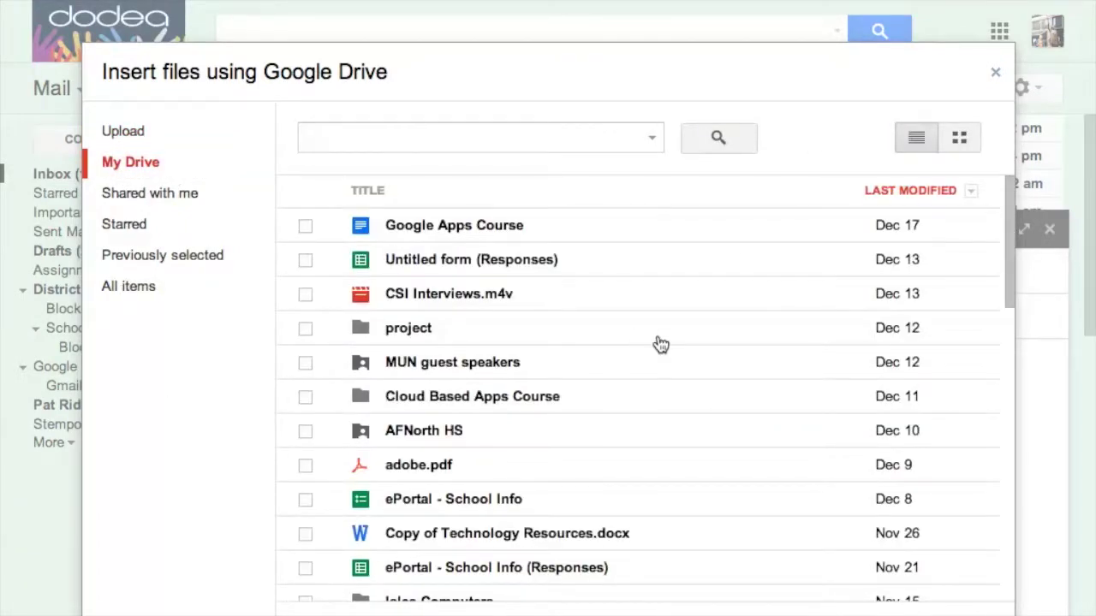
scroll(736, 257, "down", 2)
left_click(950, 139)
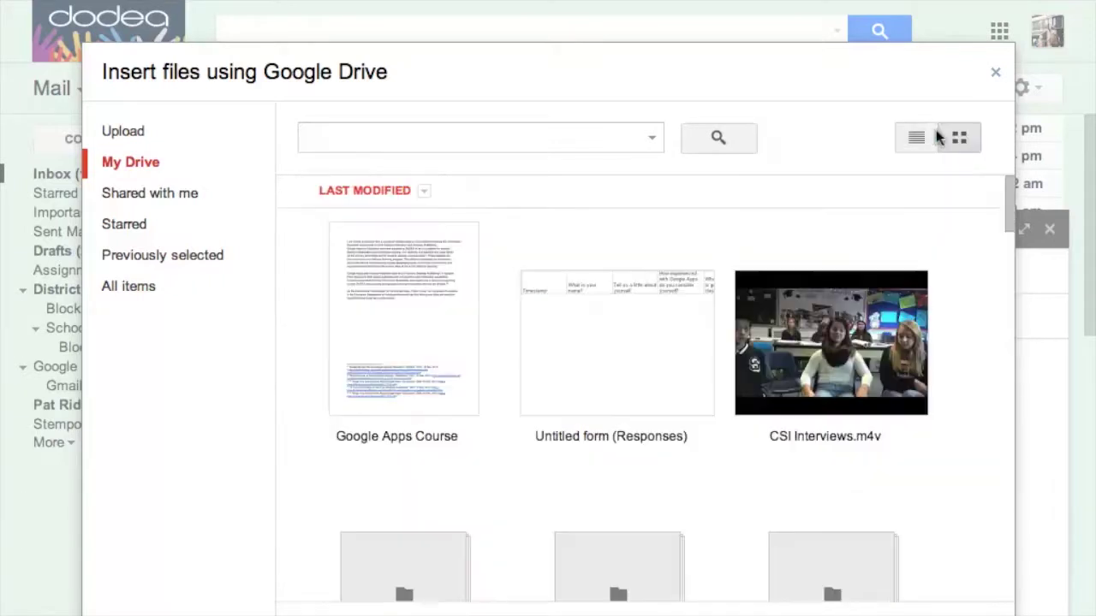
left_click(913, 139)
scroll(676, 335, "down", 2)
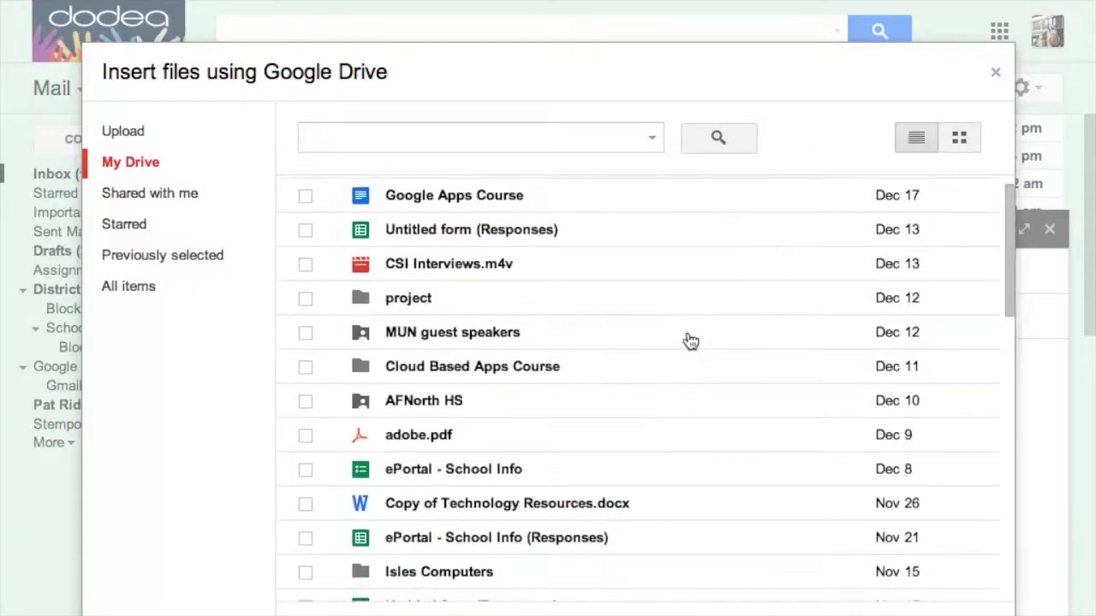
left_click(962, 136)
Step: Insert the file "Copy of ISLES 16 SEP2013 (2).xlsx" from My Drive into the email
scroll(599, 339, "down", 3)
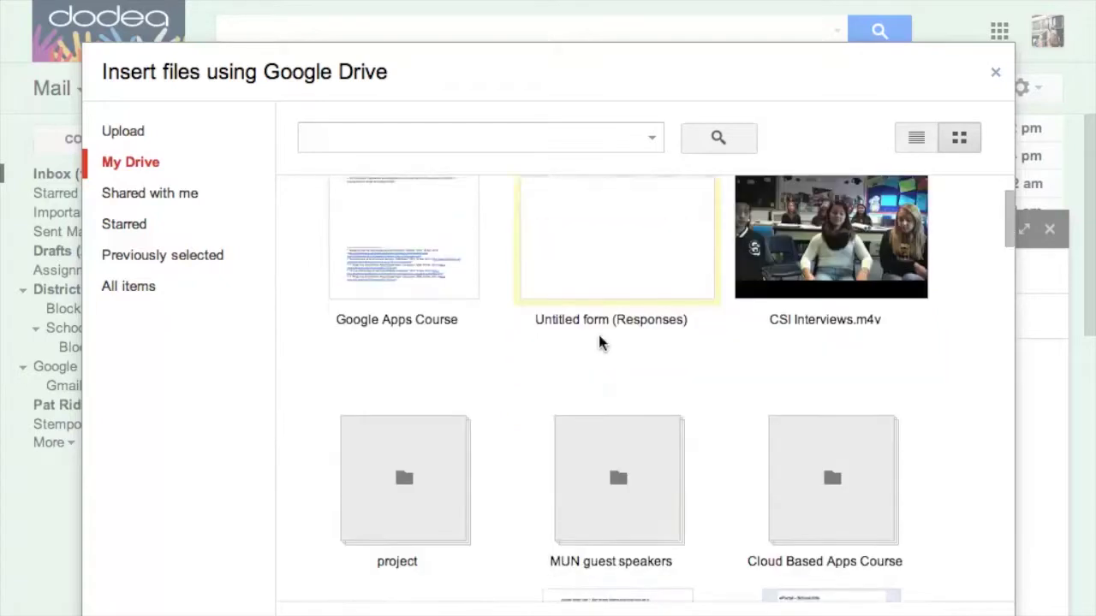
scroll(606, 338, "down", 10)
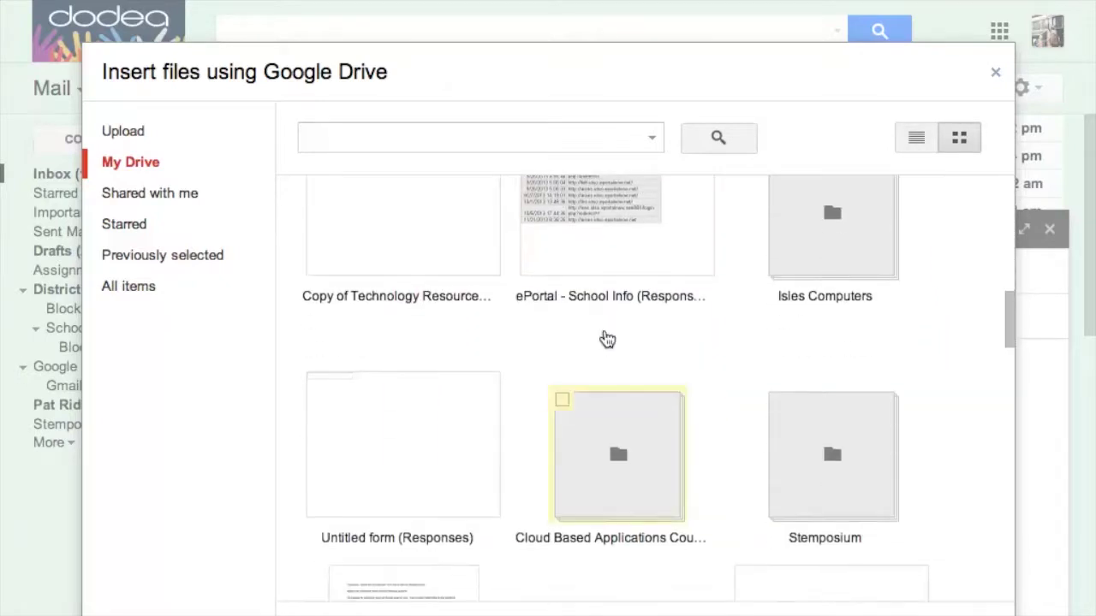
scroll(603, 339, "down", 10)
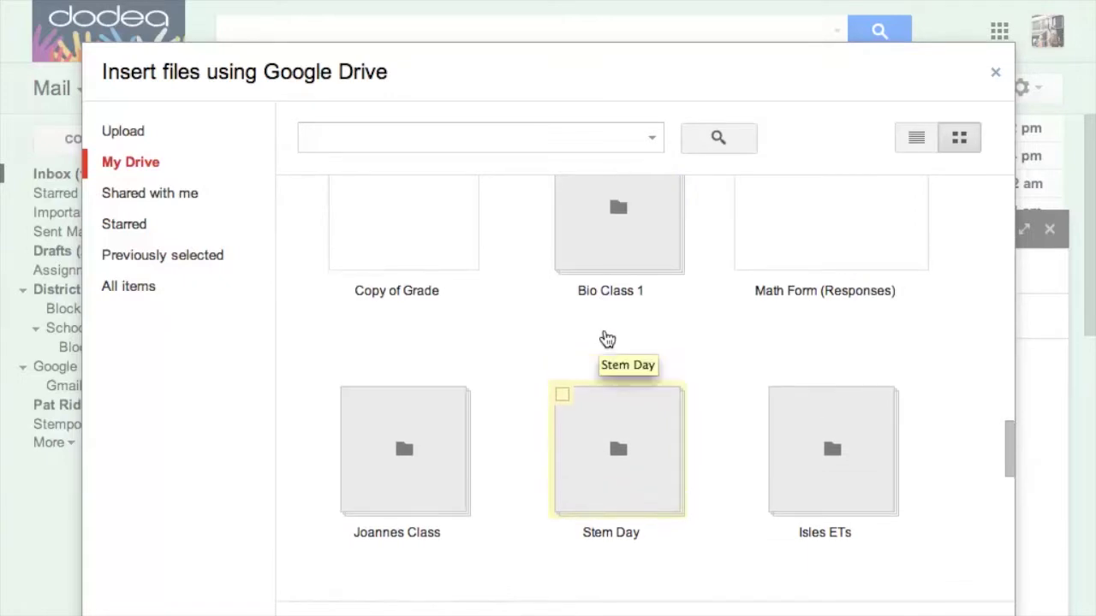
scroll(605, 339, "up", 1)
scroll(520, 368, "down", 4)
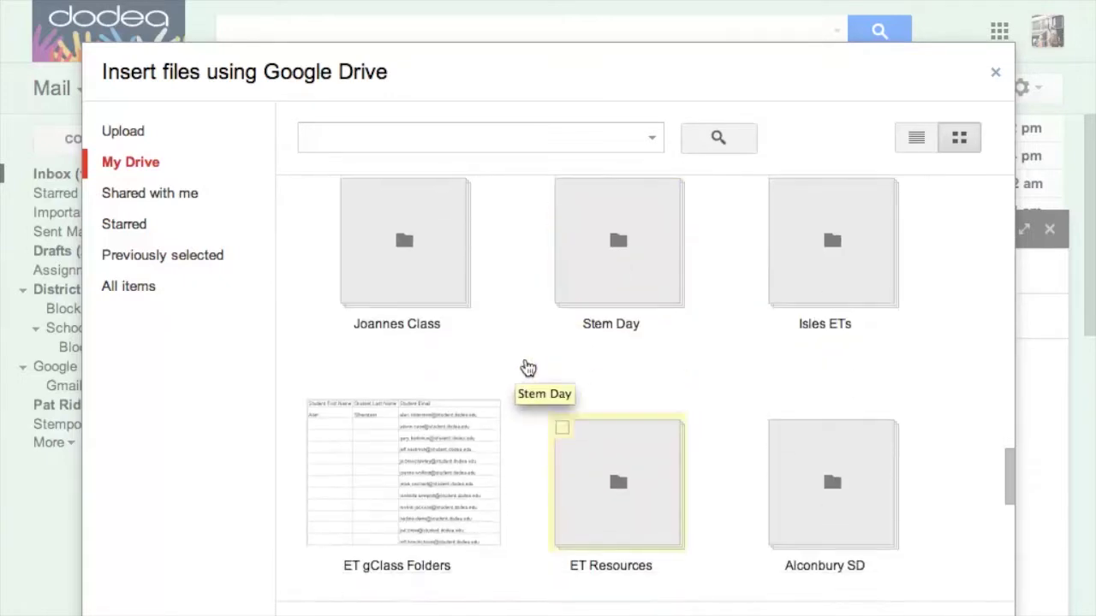
scroll(530, 368, "down", 7)
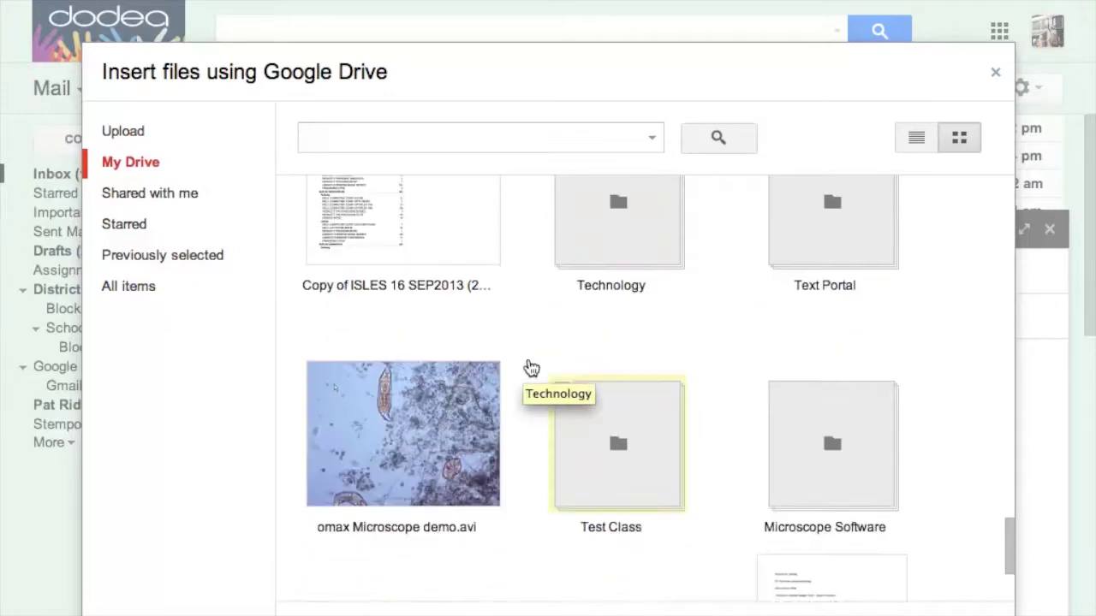
scroll(528, 368, "up", 3)
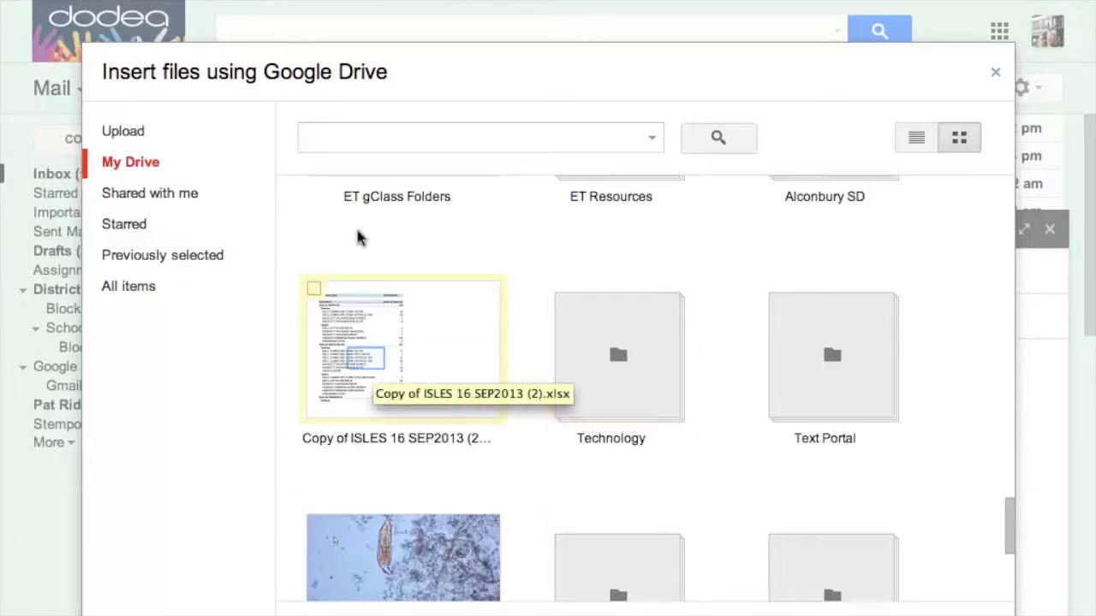
double_click(368, 364)
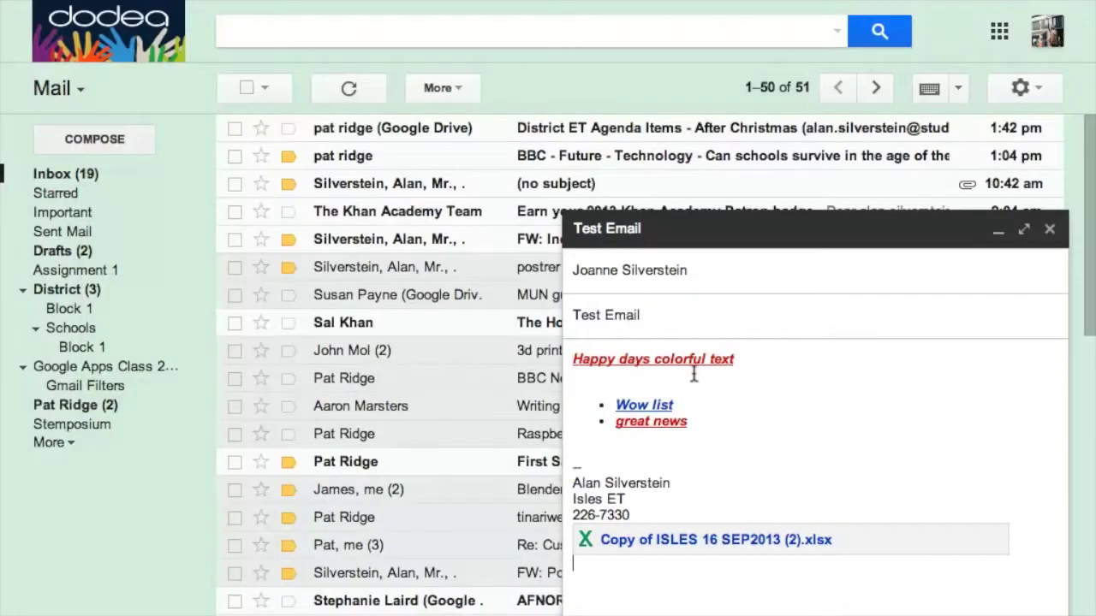
Step: Remove the inserted spreadsheet file from the email body
left_click(692, 551)
left_click(984, 539)
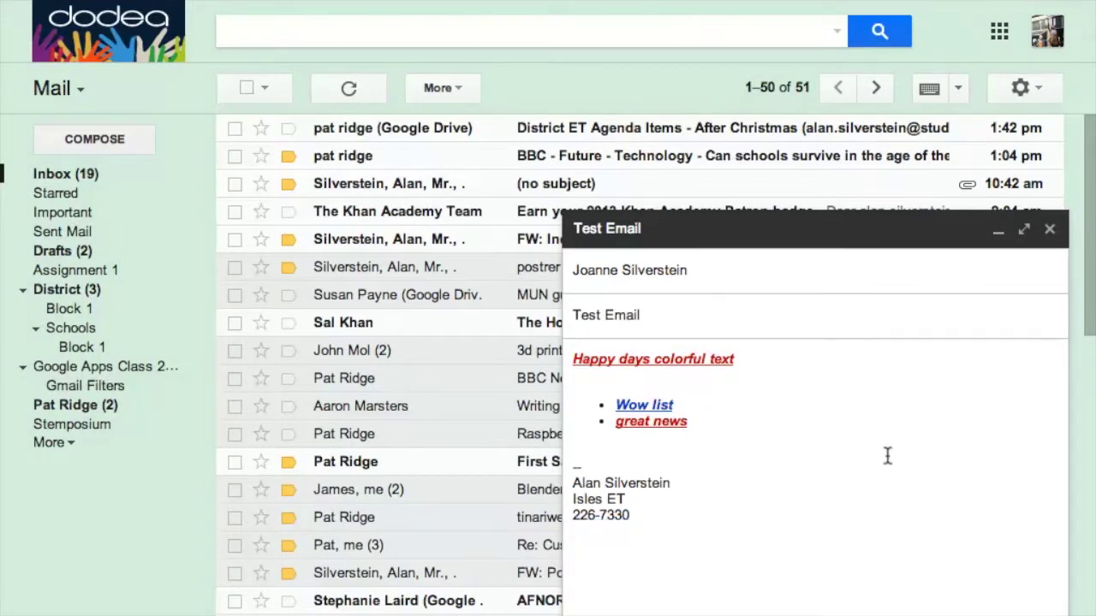
Step: Start adding an image to the email body below the list, with My Computer as its source
left_click(644, 445)
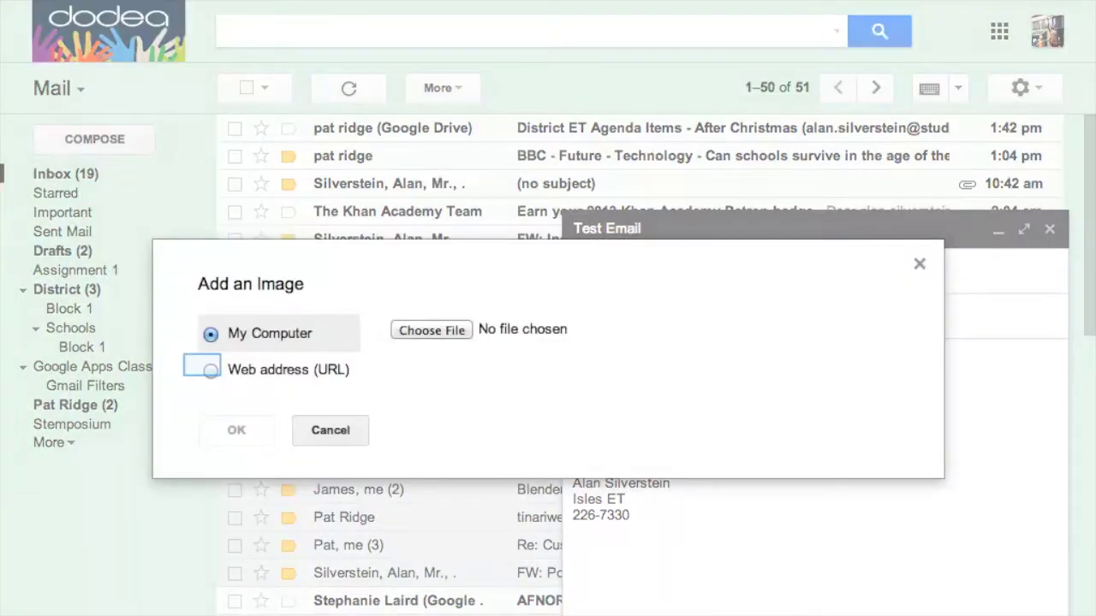
left_click(208, 370)
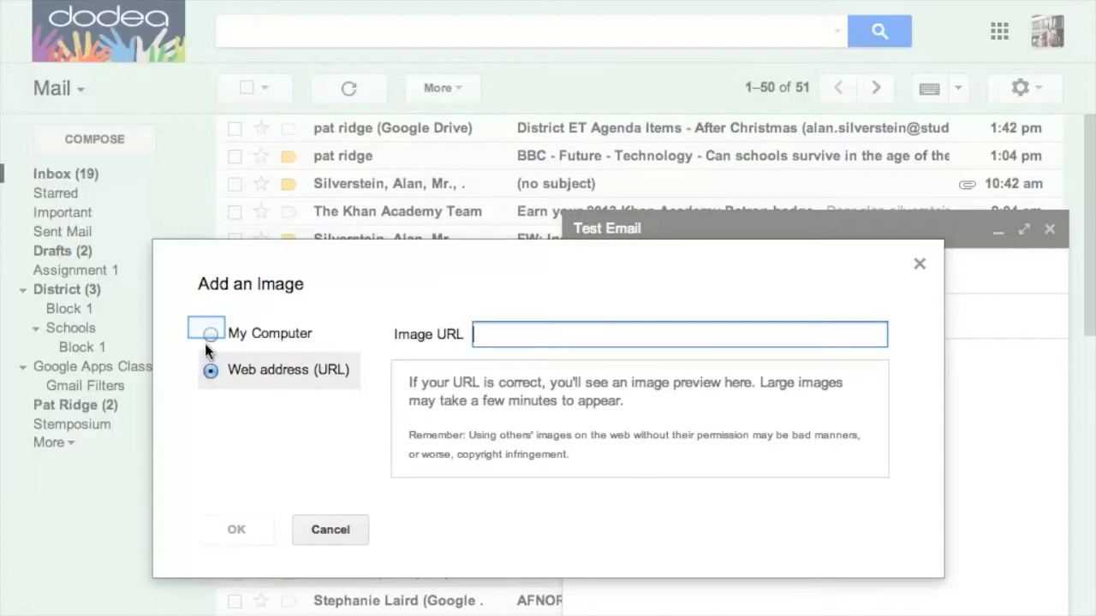
left_click(208, 333)
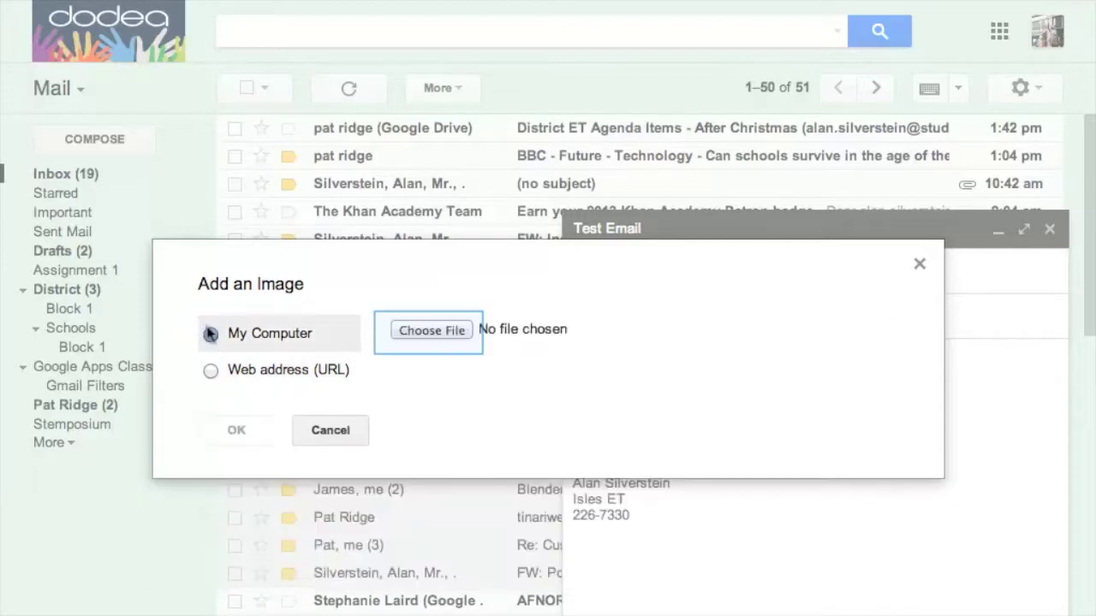
Step: Insert the american_flag image from the computer's Desktop into the email body below the list
left_click(443, 330)
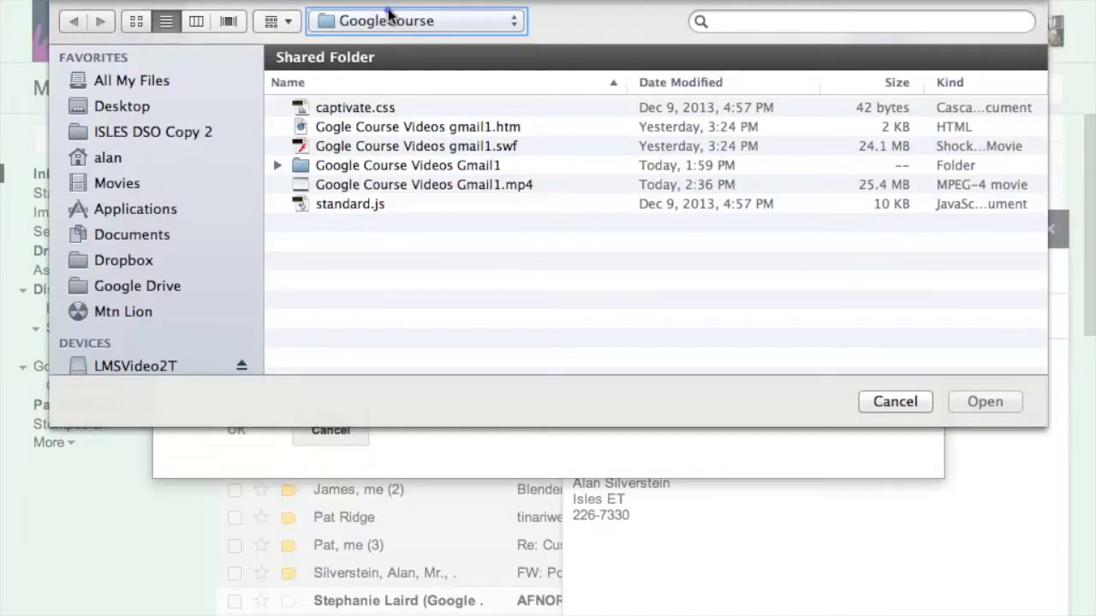
left_click(364, 21)
left_click(370, 42)
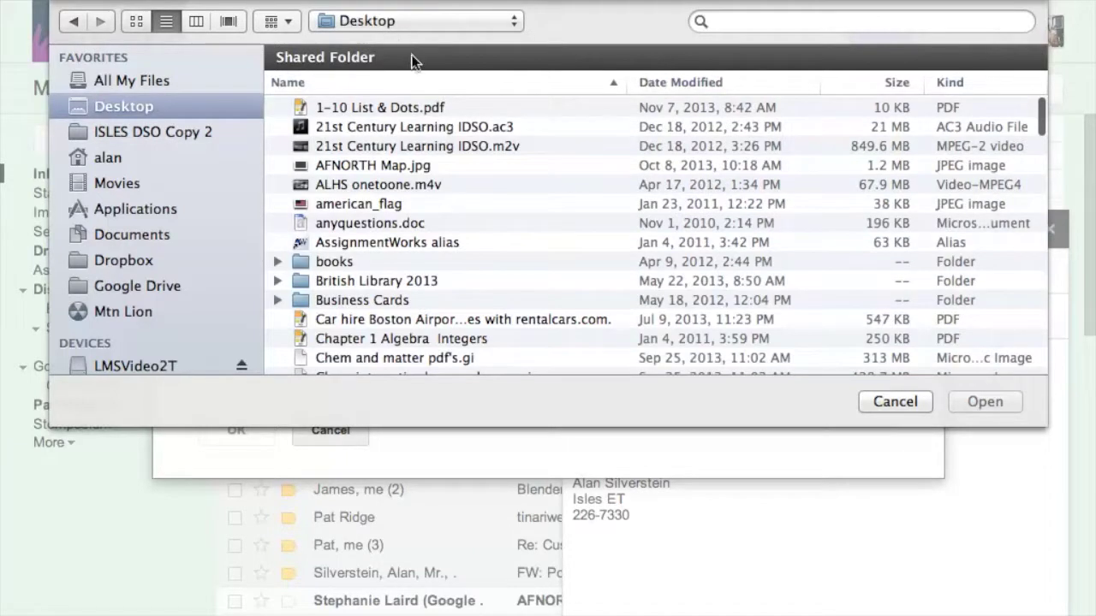
scroll(447, 221, "down", 3)
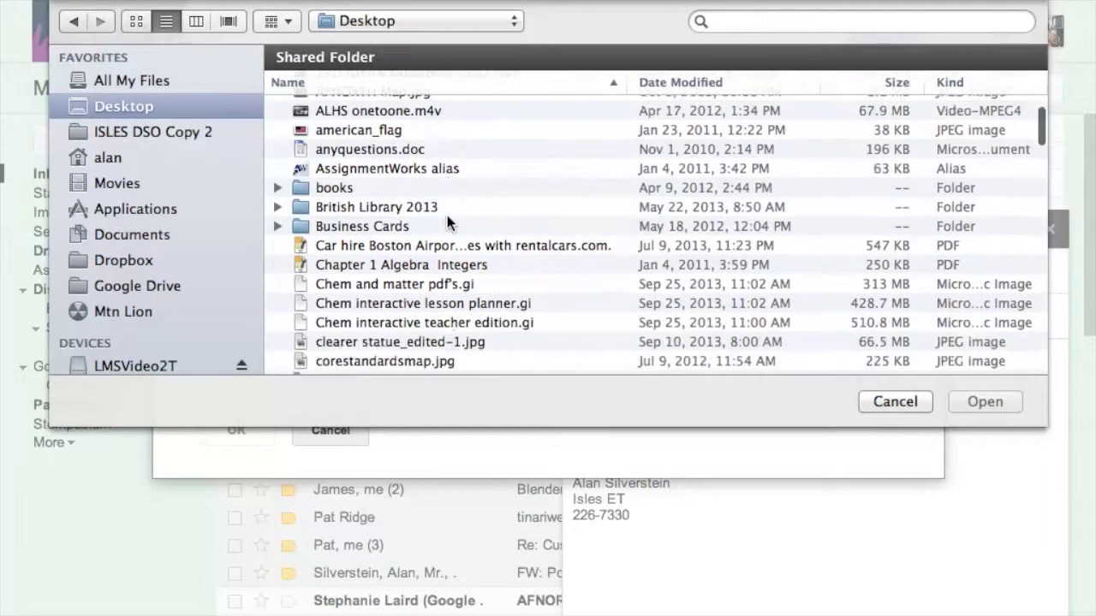
scroll(447, 221, "up", 1)
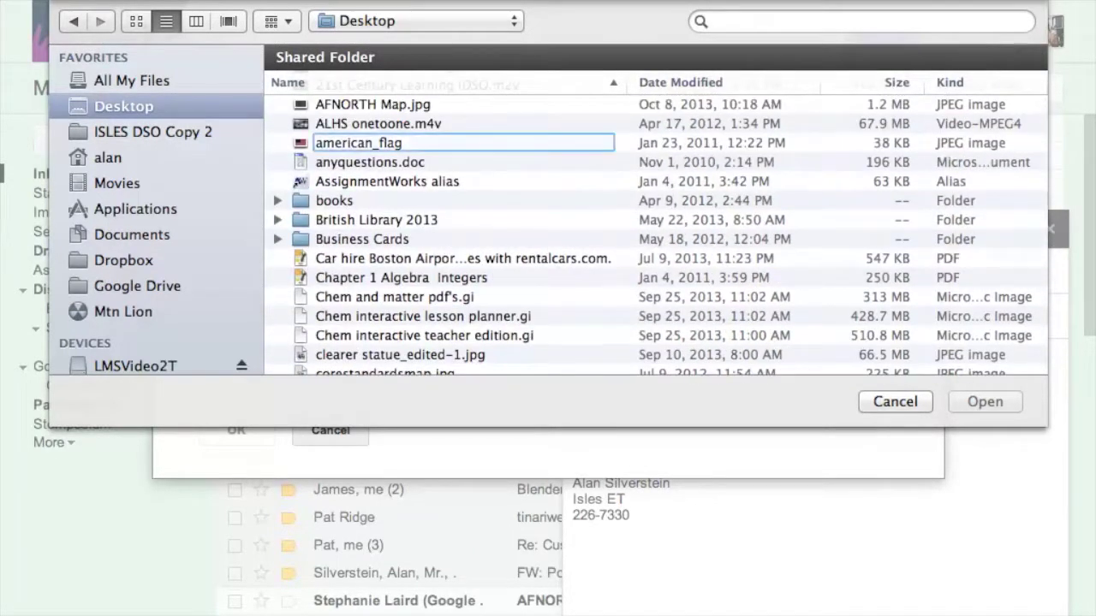
left_click(341, 142)
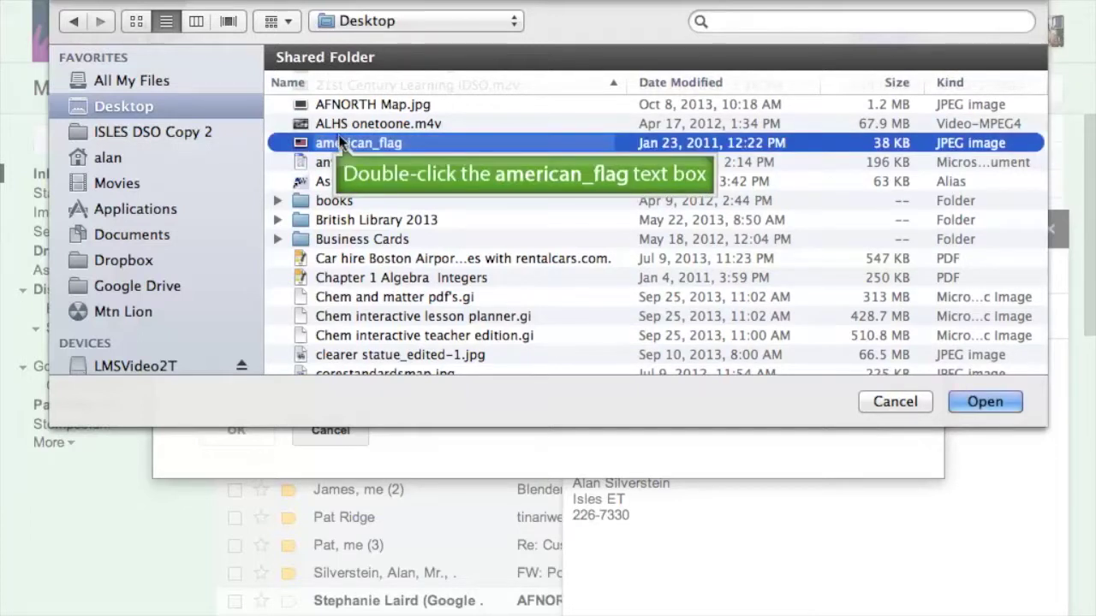
double_click(341, 143)
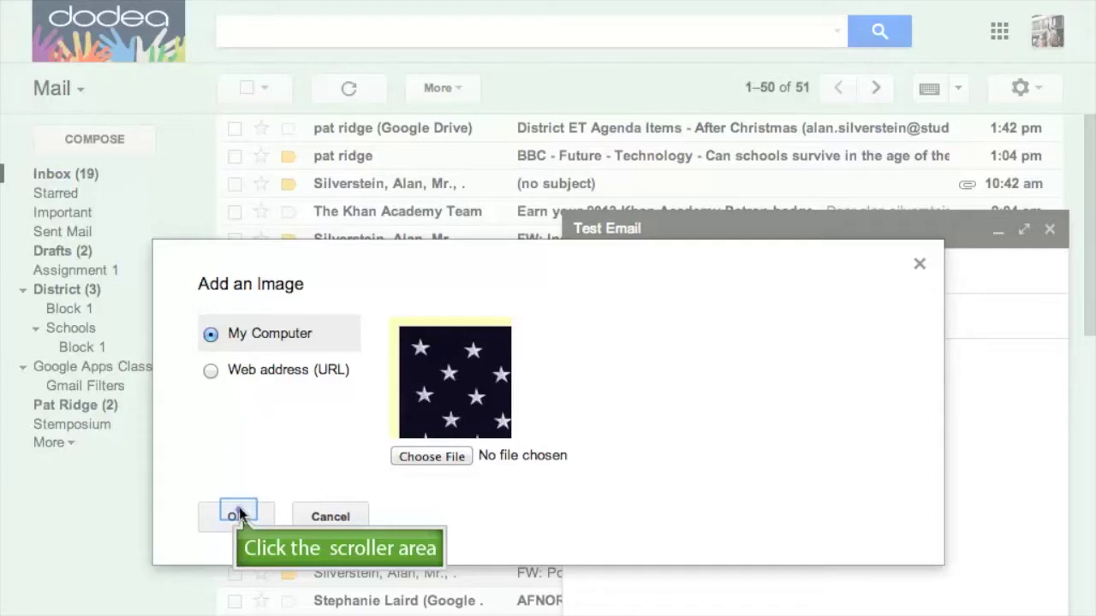
left_click(239, 512)
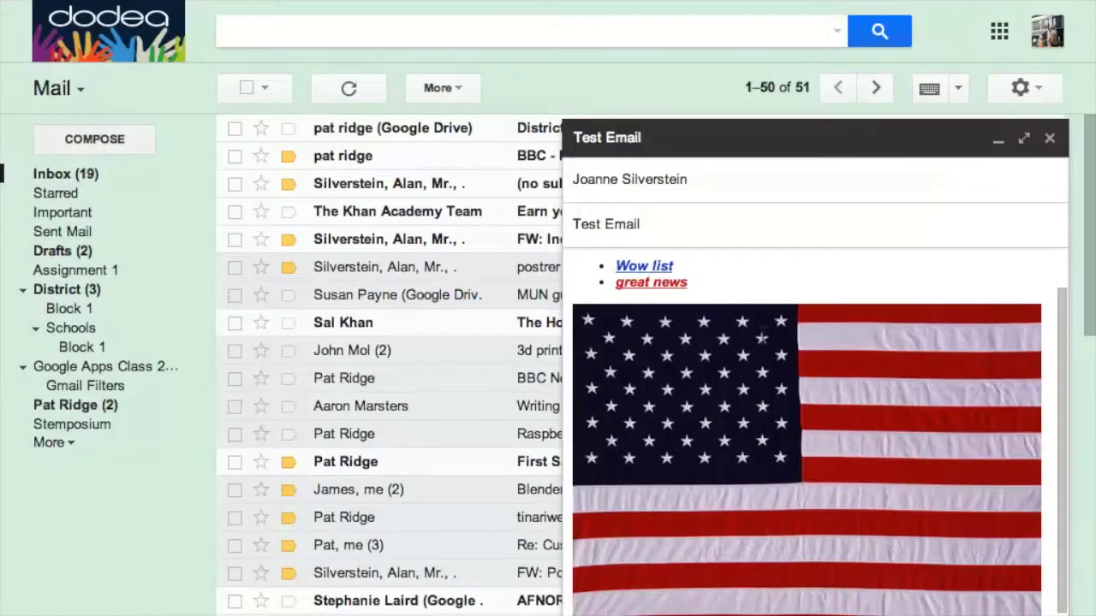
Step: Look over the email body from the formatted text down to the flag image and signature
scroll(761, 339, "down", 1)
scroll(744, 384, "up", 3)
scroll(744, 385, "down", 2)
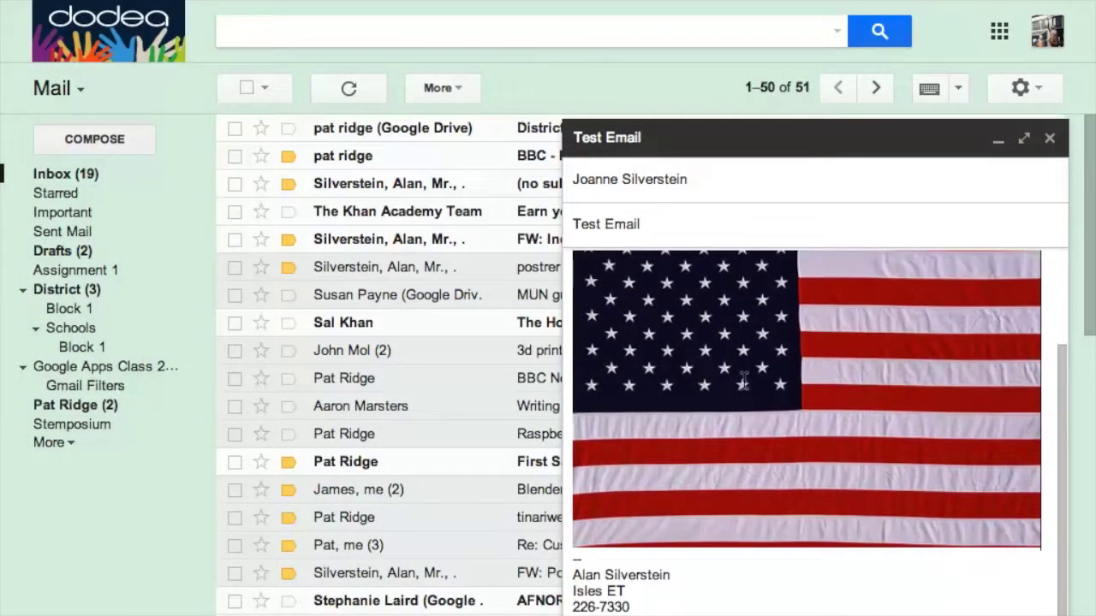
scroll(744, 384, "up", 2)
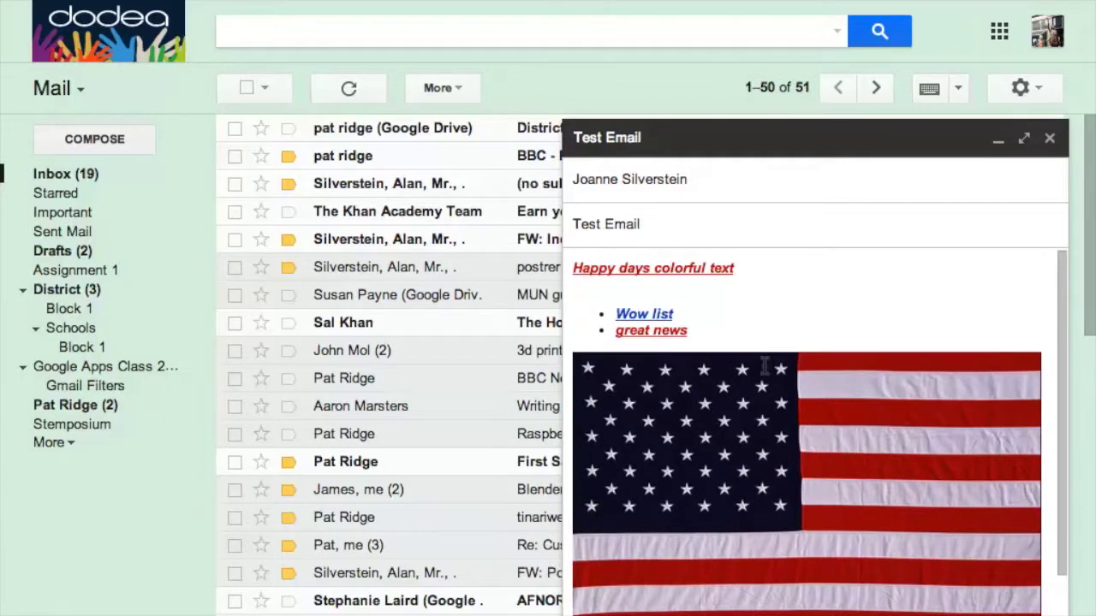
scroll(758, 376, "down", 2)
scroll(758, 376, "up", 2)
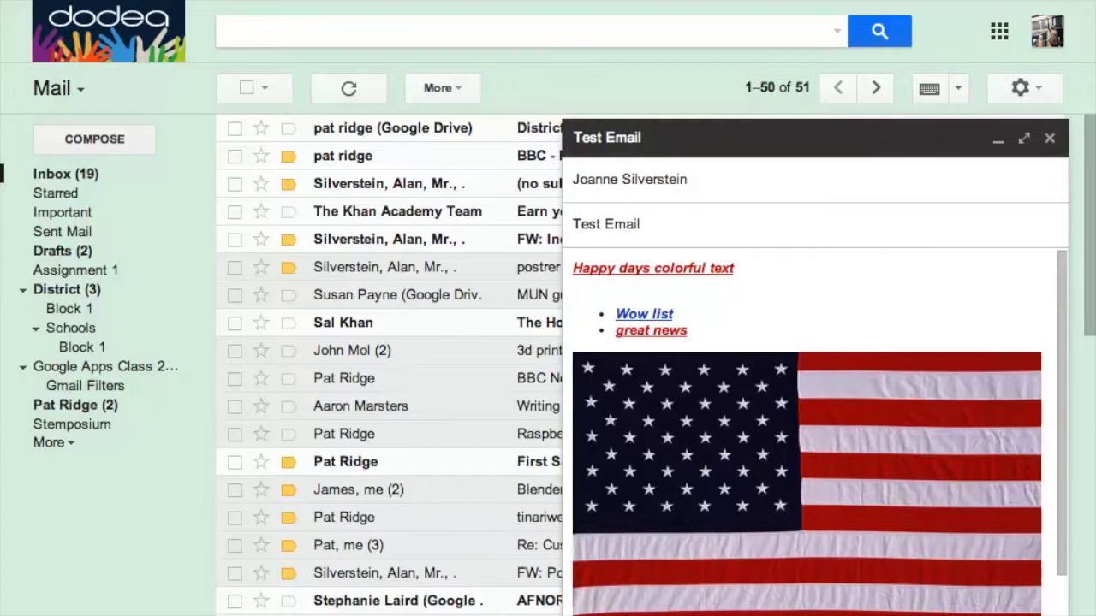
Step: Set email composing to default to full-screen
mouse_move(901, 588)
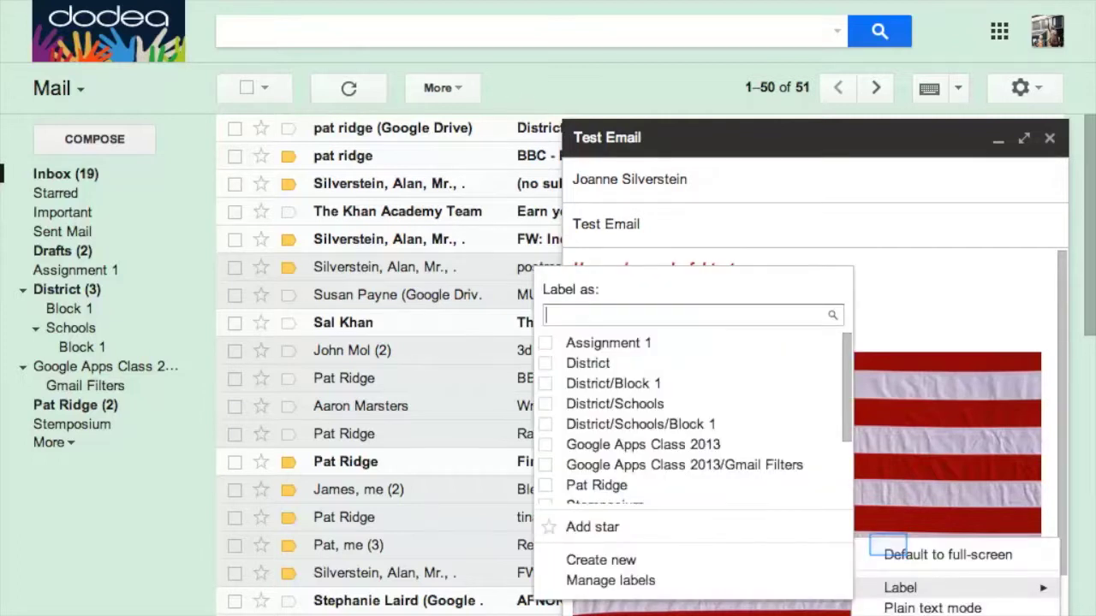
left_click(888, 552)
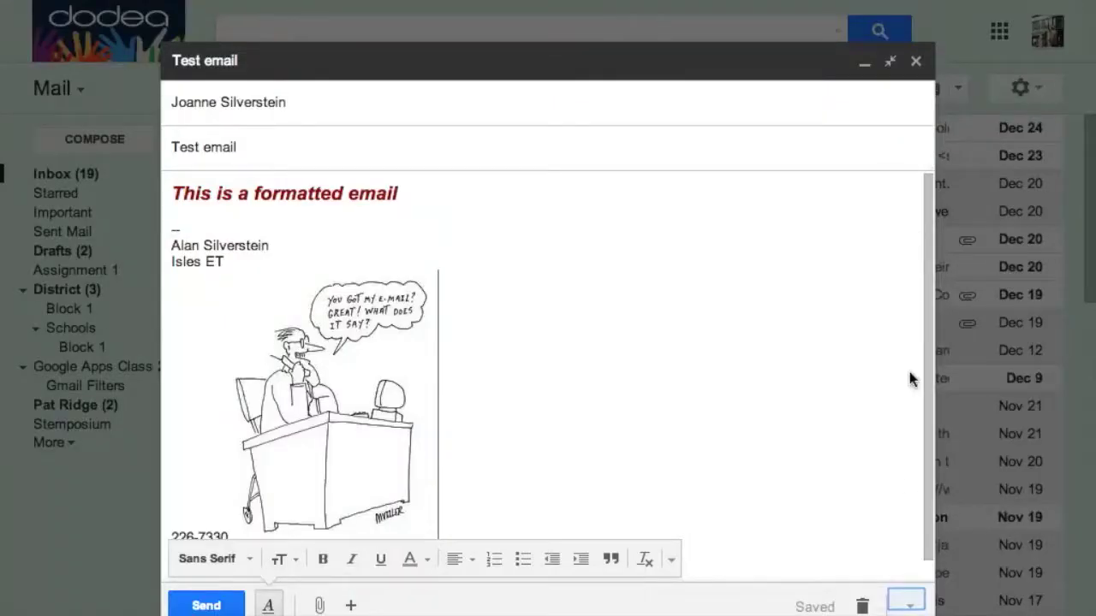
Step: Apply the District label to the test email and send it
left_click(907, 604)
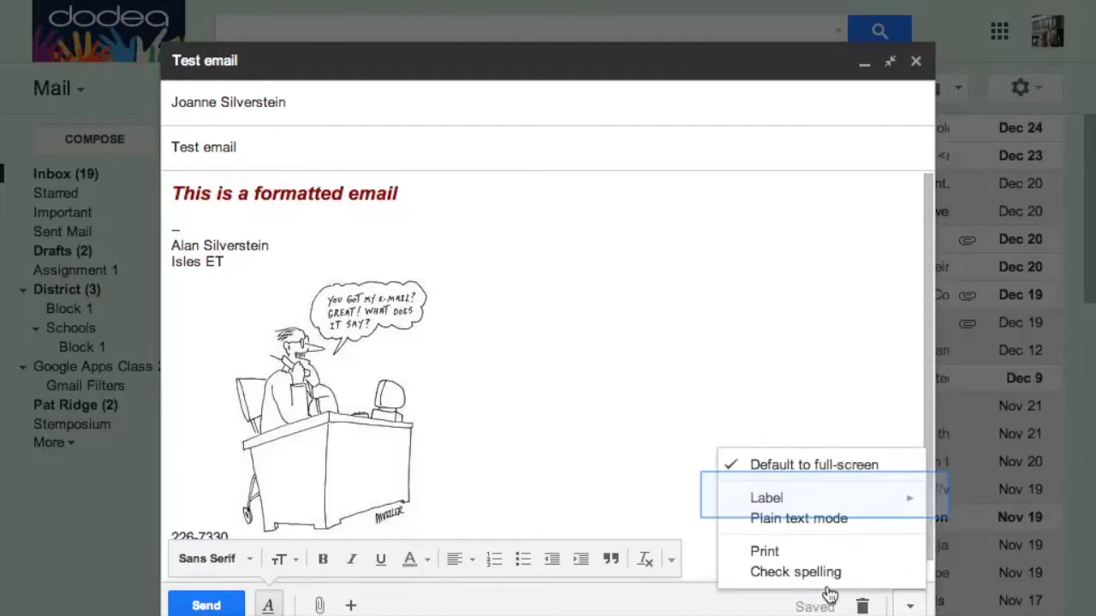
mouse_move(760, 489)
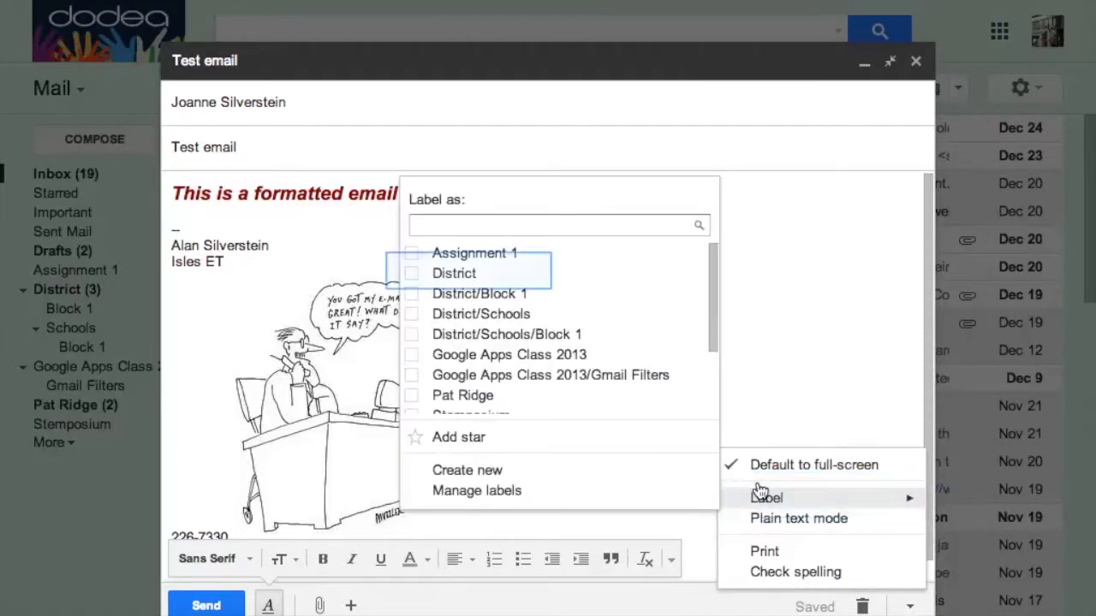
left_click(413, 273)
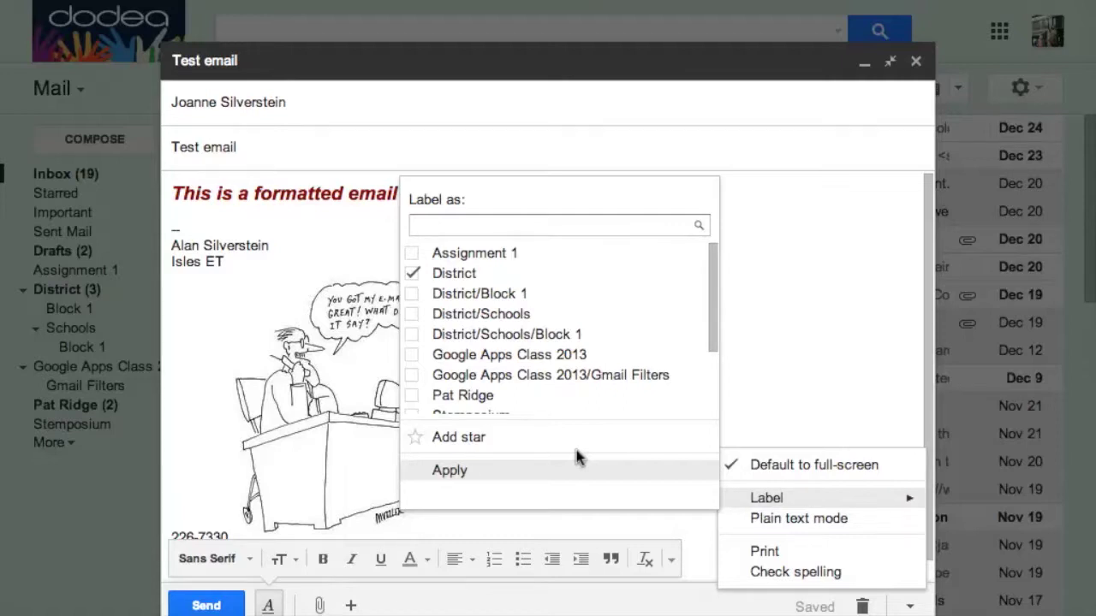
left_click_drag(705, 289, 709, 411)
left_click(420, 469)
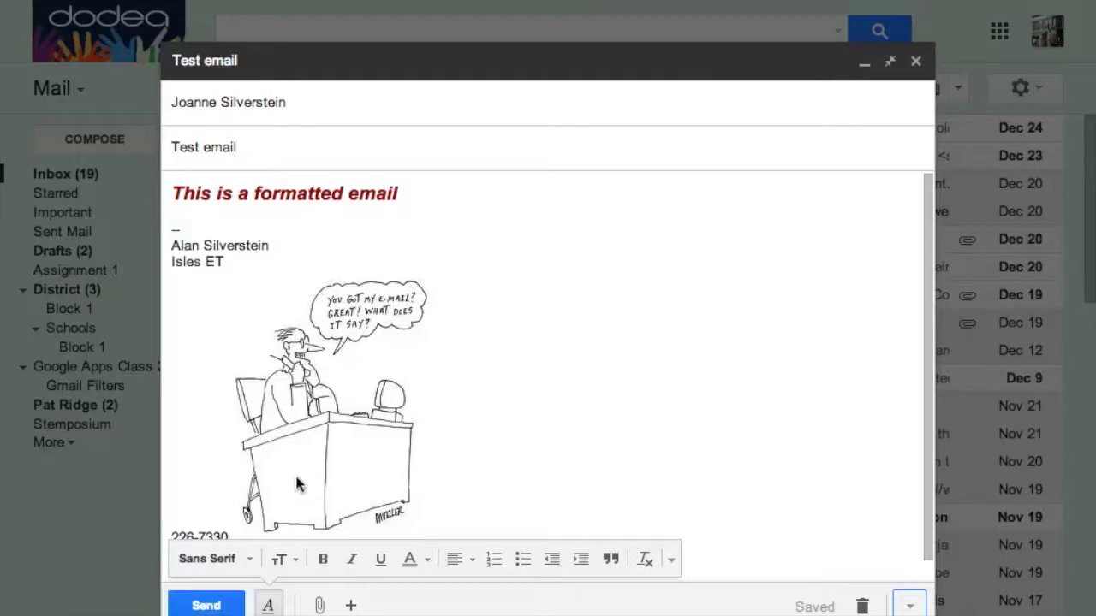
left_click(202, 601)
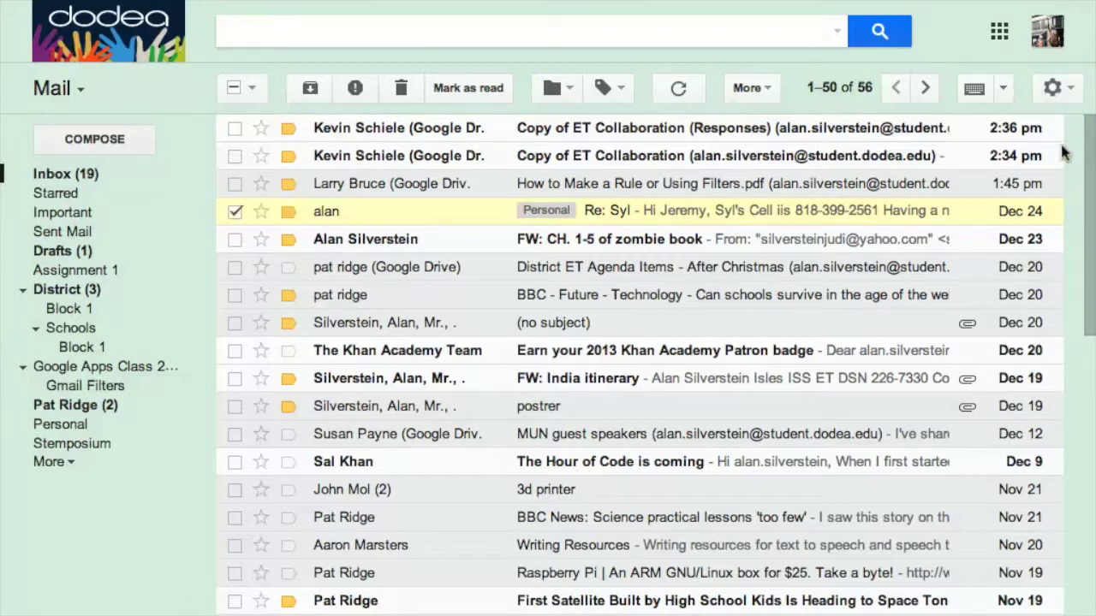
Step: Open the mail settings and review the General options, including Undo Send, stars, notifications, signature and vacation responder
left_click(1066, 85)
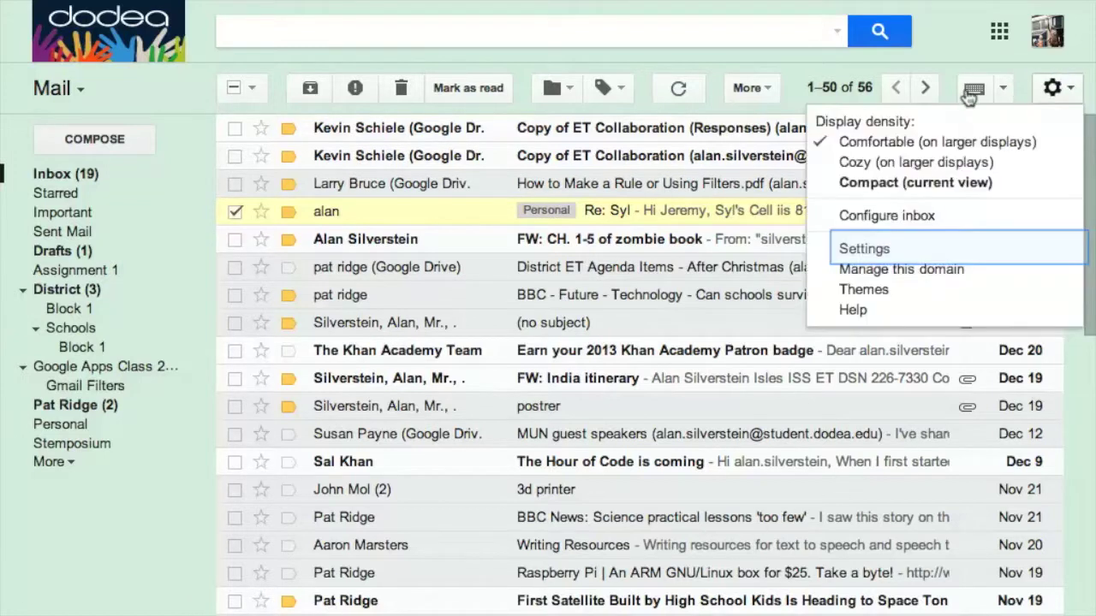
left_click(852, 249)
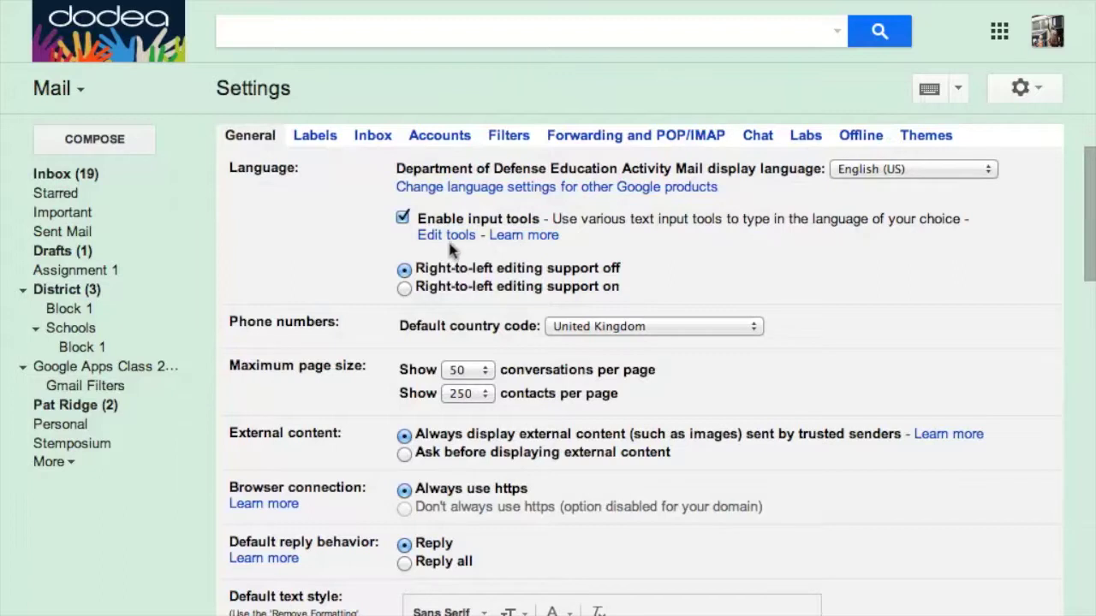
scroll(351, 261, "down", 5)
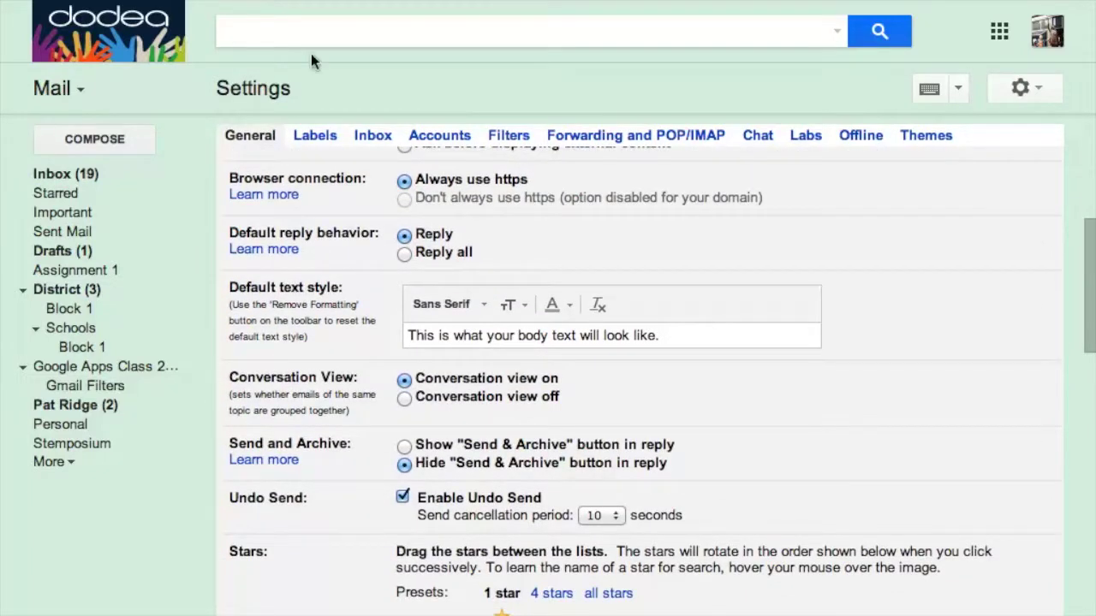
scroll(349, 248, "down", 2)
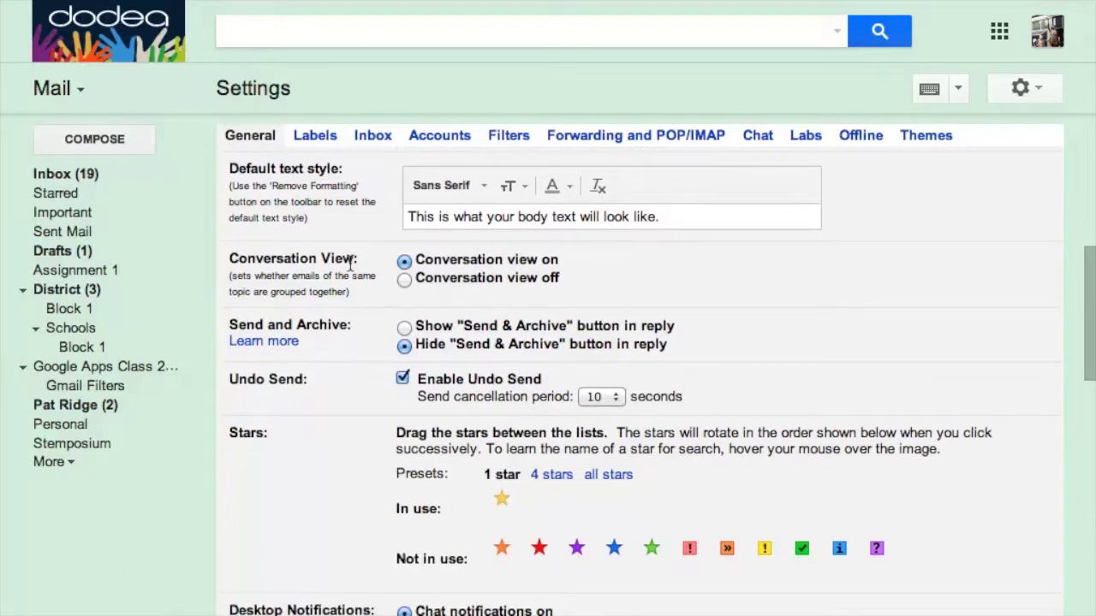
scroll(350, 266, "down", 3)
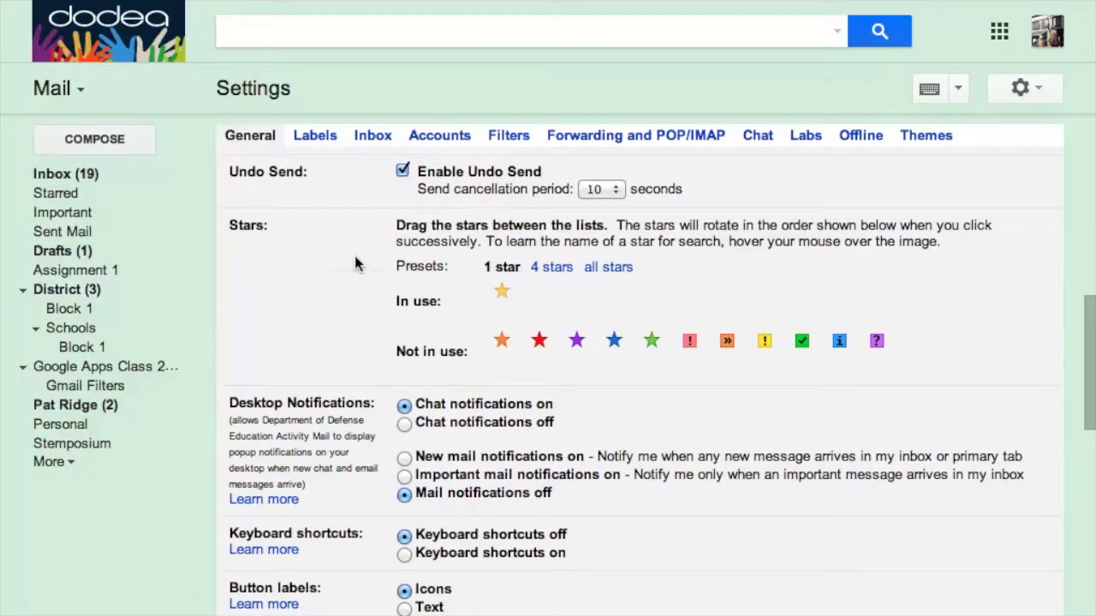
scroll(351, 257, "down", 2)
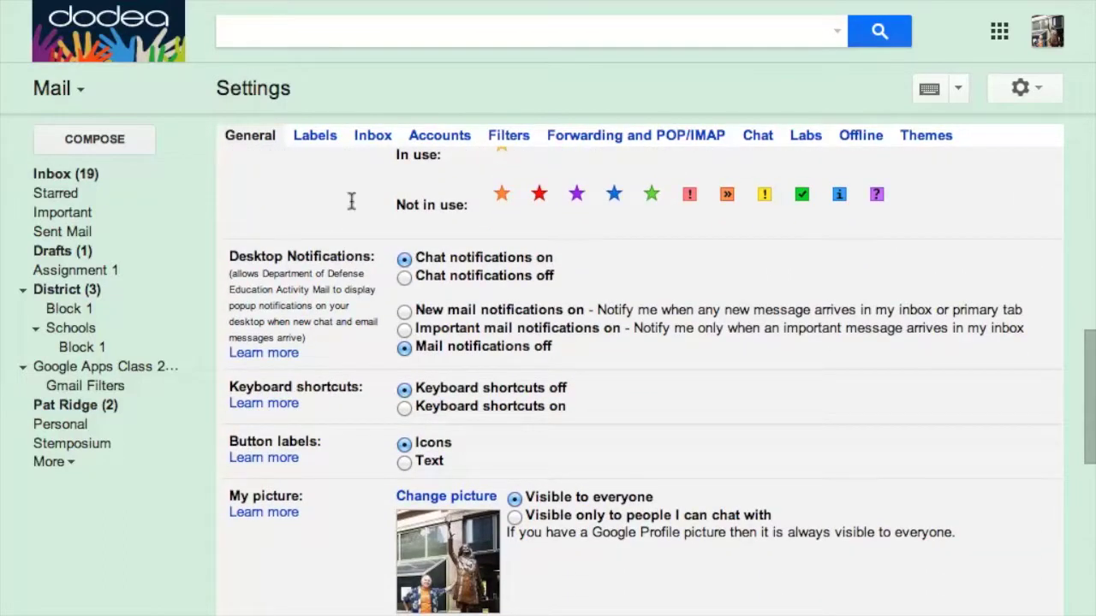
scroll(352, 247, "down", 3)
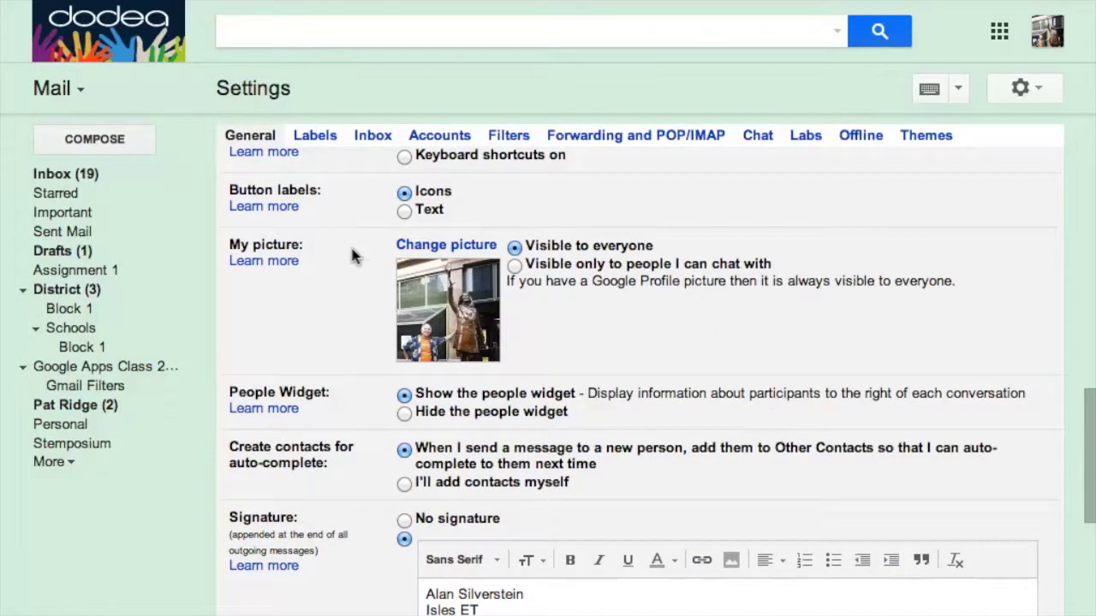
scroll(360, 261, "down", 3)
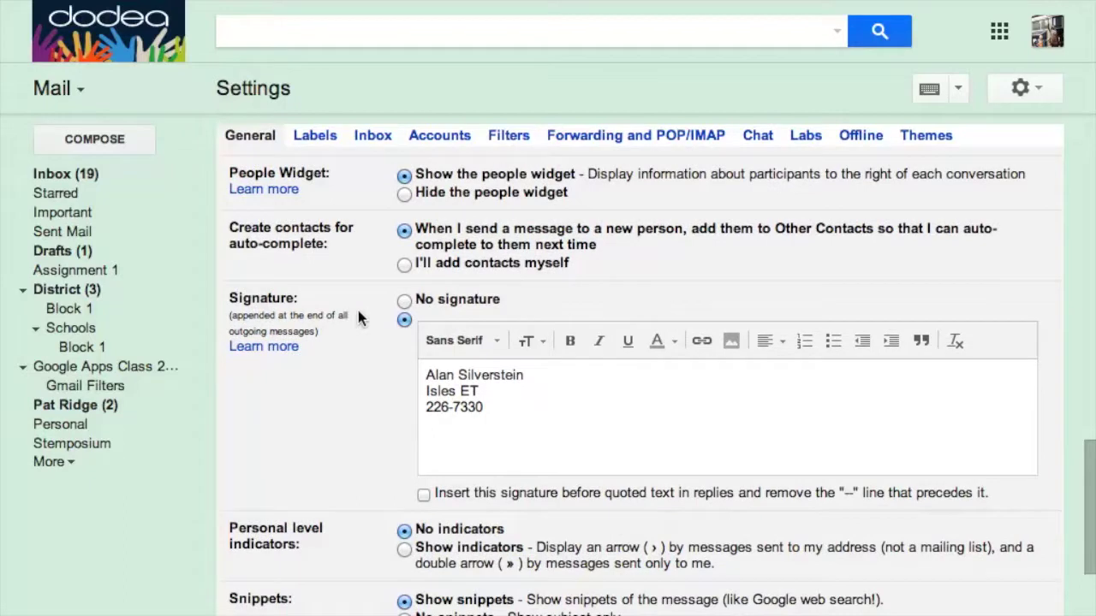
scroll(355, 313, "down", 5)
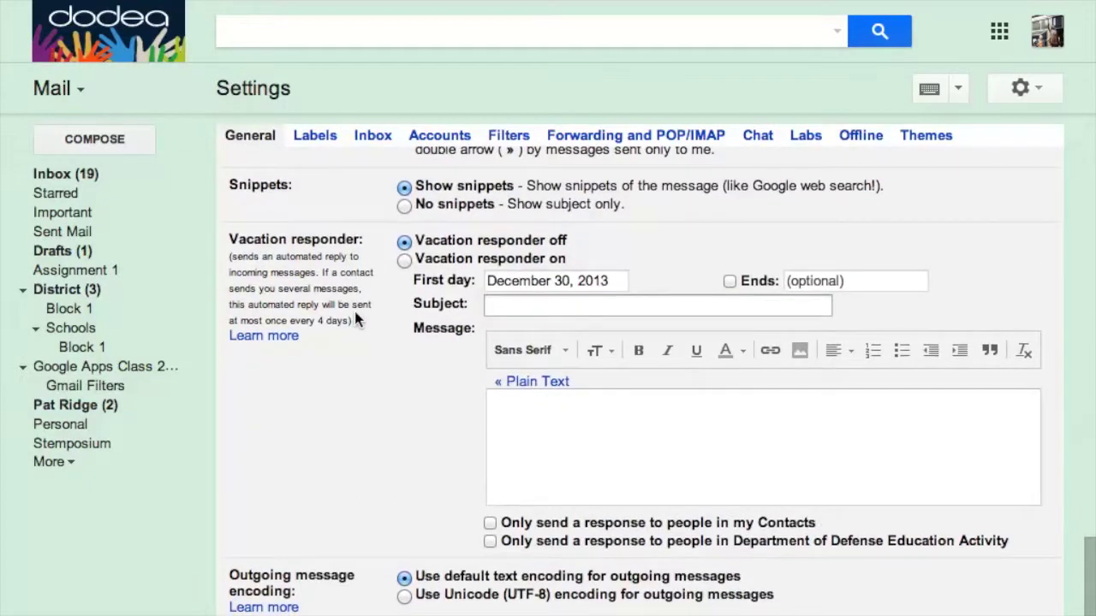
scroll(353, 310, "down", 2)
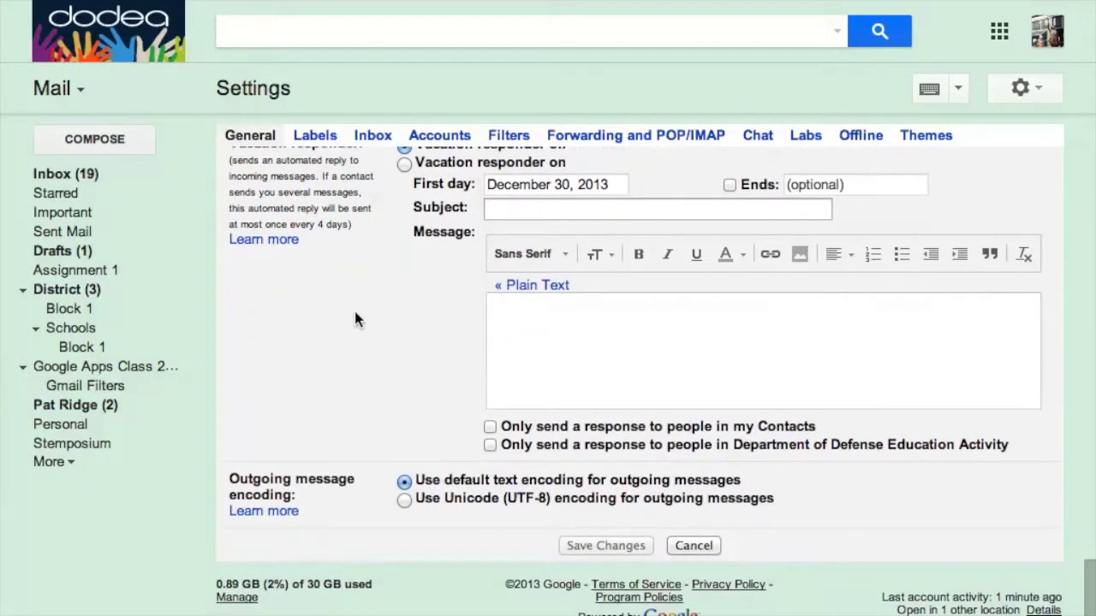
scroll(357, 319, "down", 2)
scroll(354, 316, "up", 15)
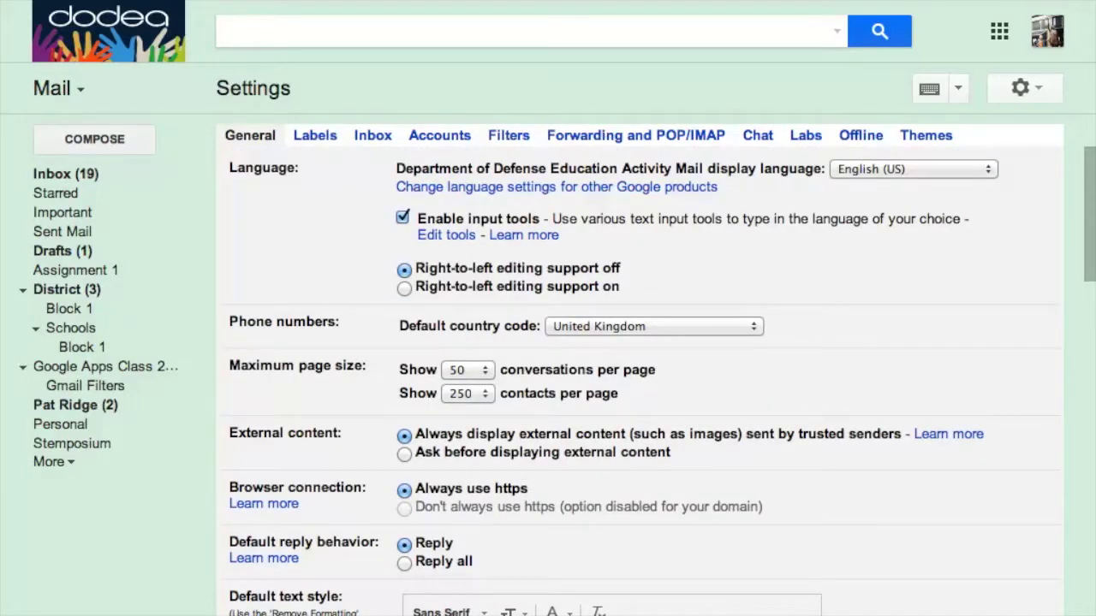
Step: In the Forwarding and POP/IMAP settings, view the prompt for adding a forwarding address and dismiss it
left_click(557, 135)
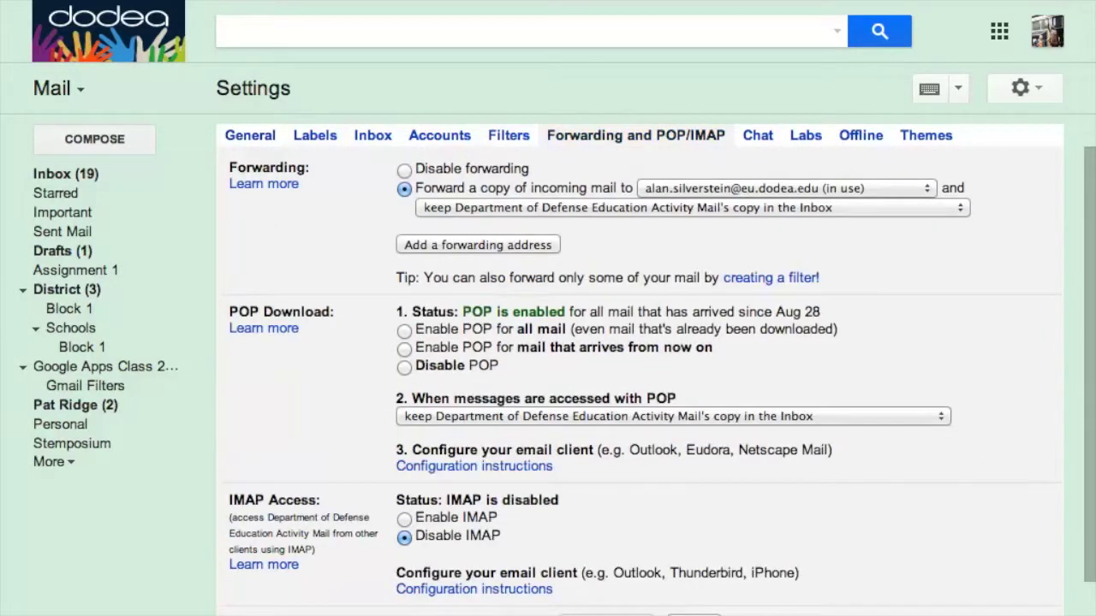
left_click(432, 244)
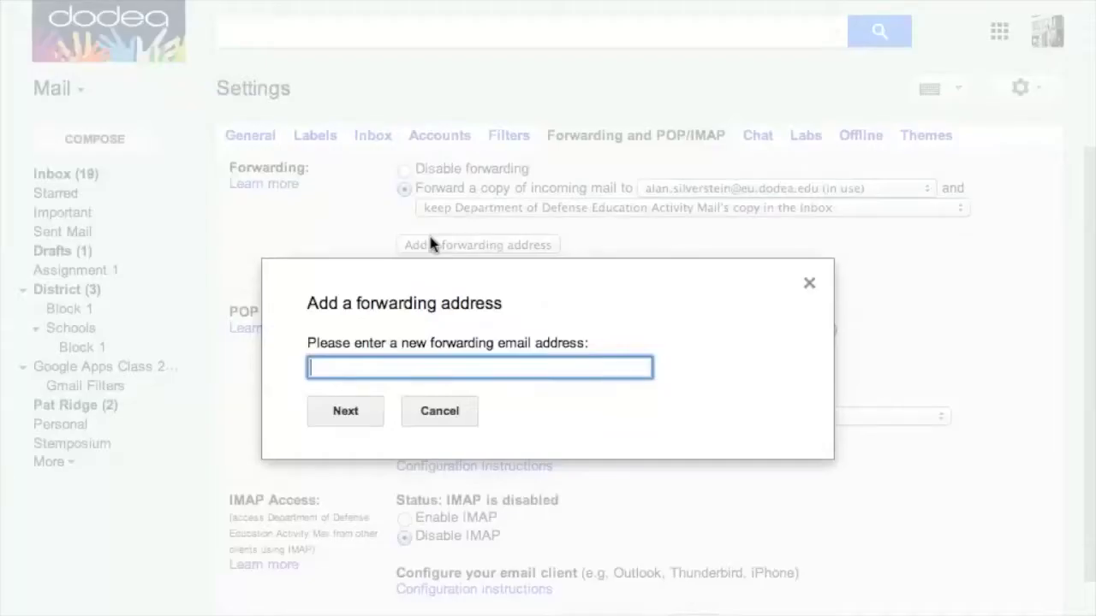
left_click(435, 415)
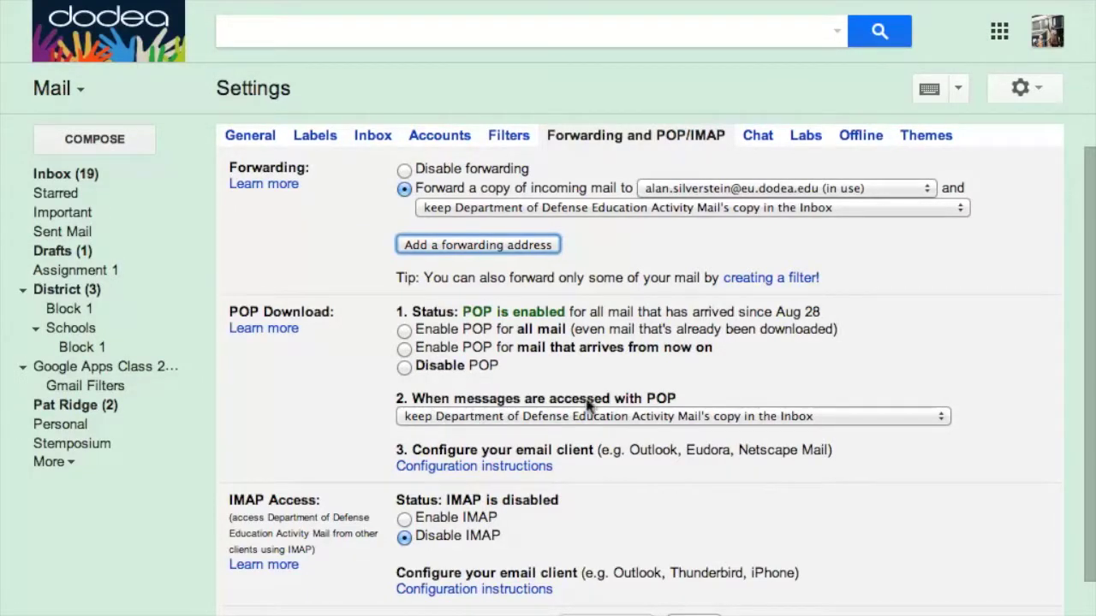
Step: Examine the POP download and IMAP access options and their configuration instruction links
scroll(745, 292, "down", 2)
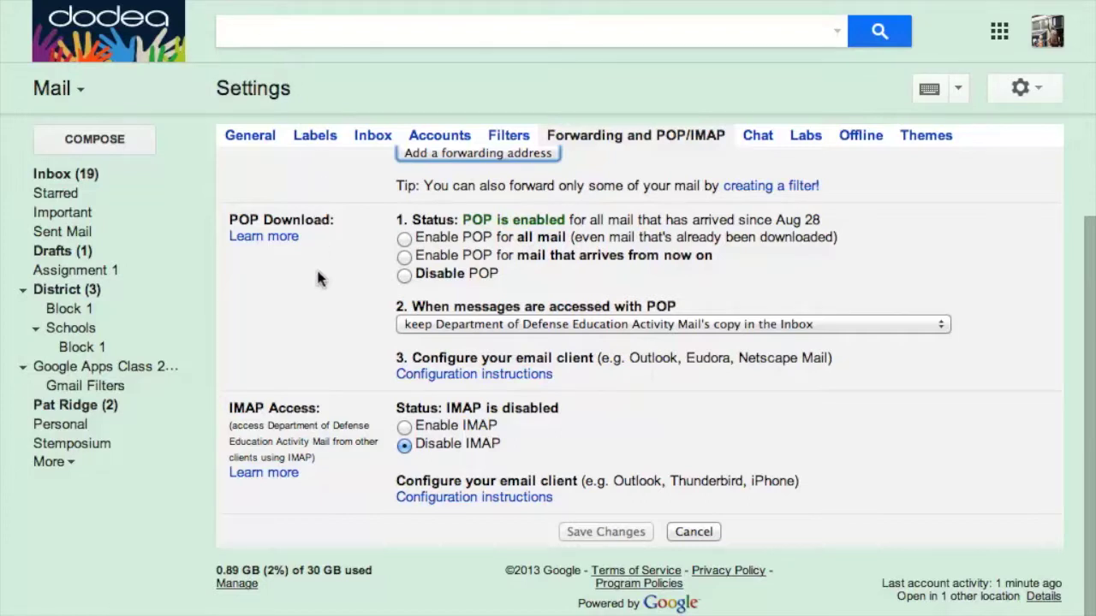
scroll(422, 341, "down", 1)
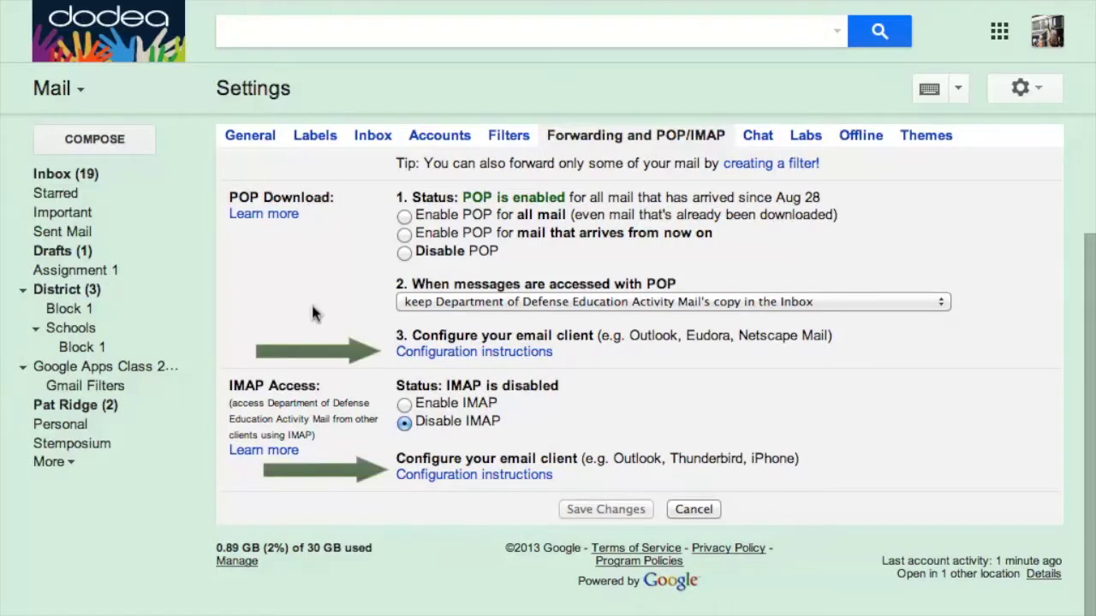
scroll(311, 302, "up", 5)
scroll(382, 423, "down", 3)
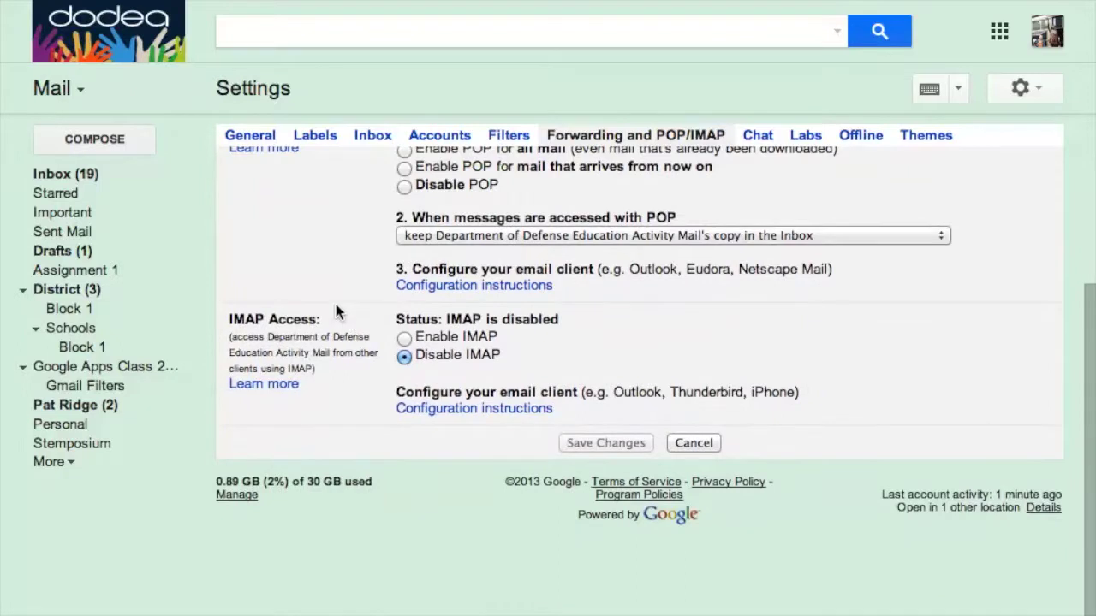
scroll(338, 299, "up", 3)
scroll(458, 505, "down", 3)
scroll(351, 392, "up", 3)
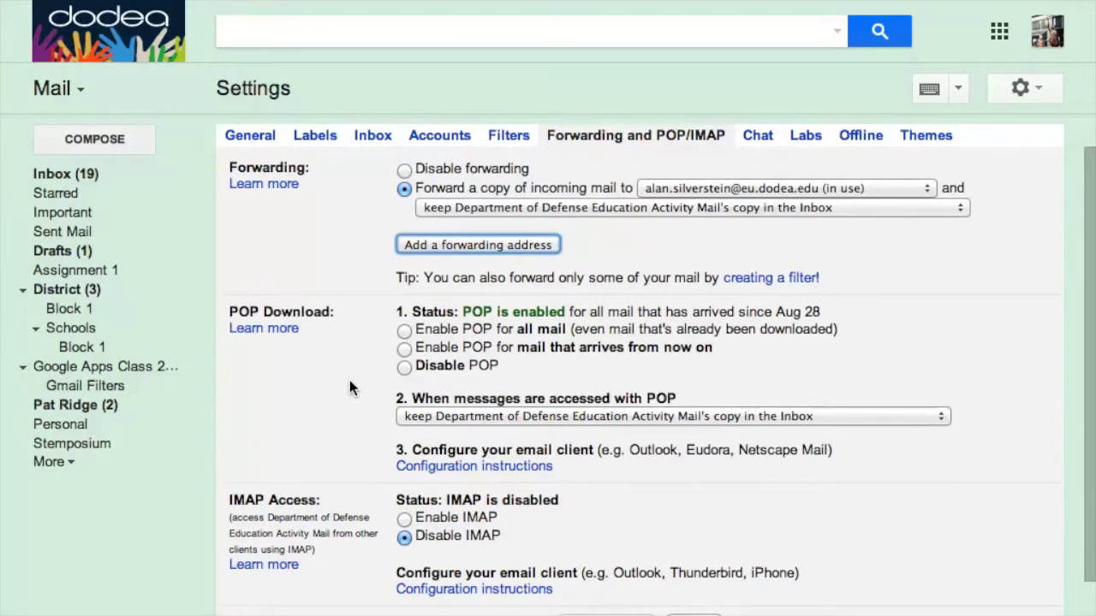
Step: Open the Chat settings and review the chat, suggested contacts, voice and video, sounds and emoticons options
left_click(753, 135)
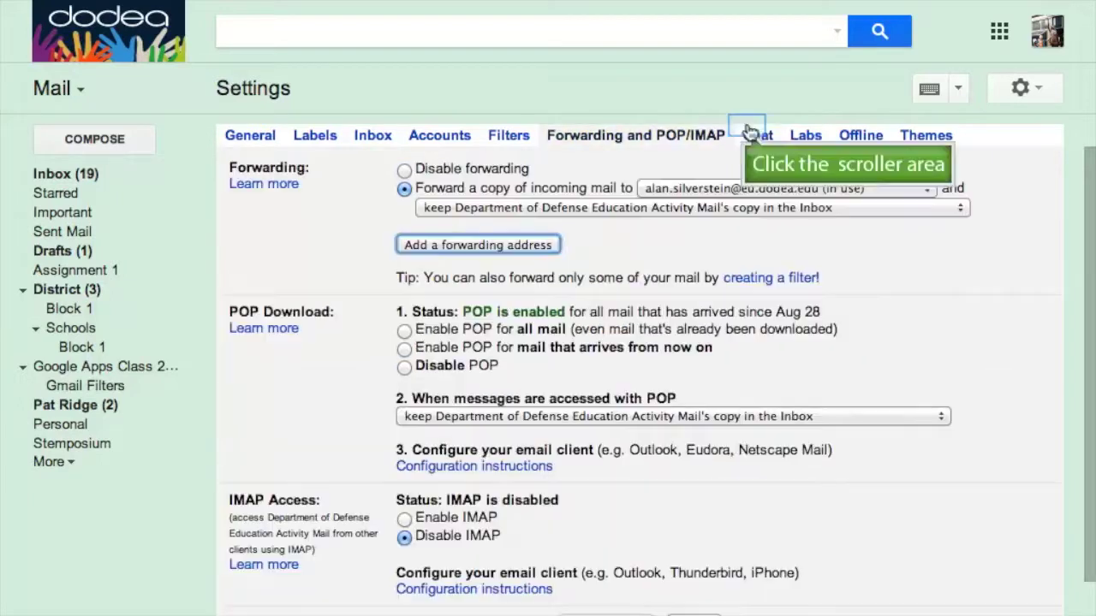
left_click(751, 132)
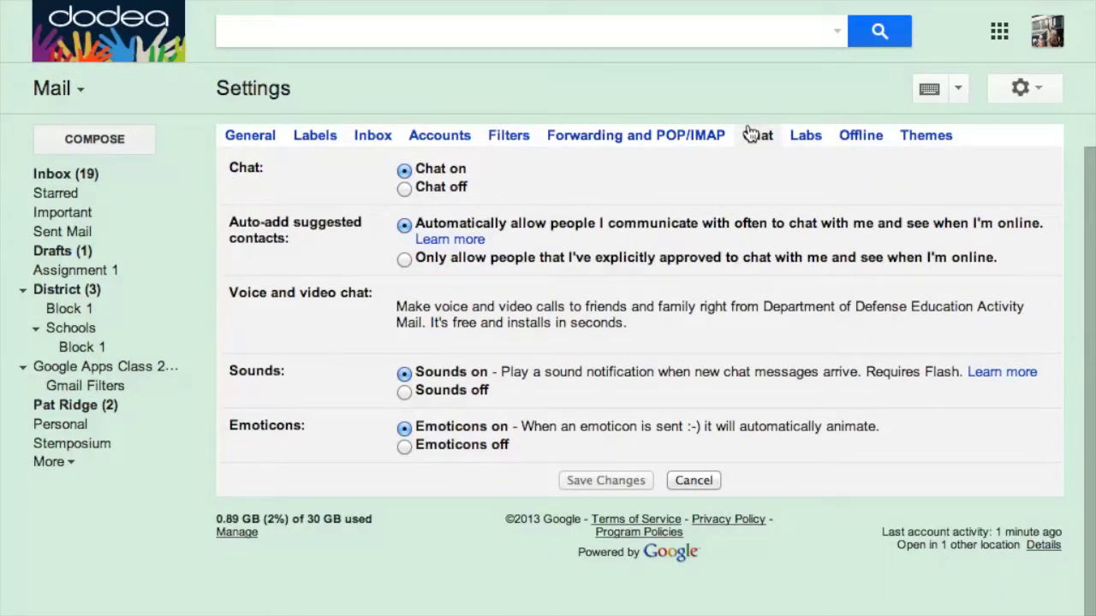
left_click(751, 132)
Step: Open the Labs settings and examine the enabled labs and the first available ones, through Canned Responses
left_click(805, 135)
scroll(898, 309, "down", 3)
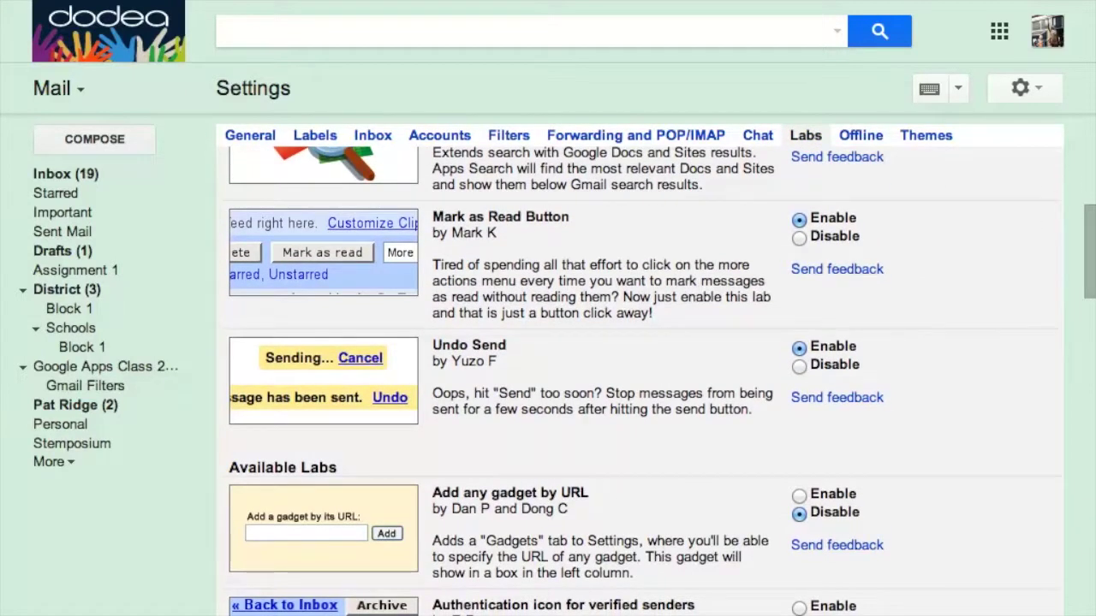
scroll(898, 304, "down", 3)
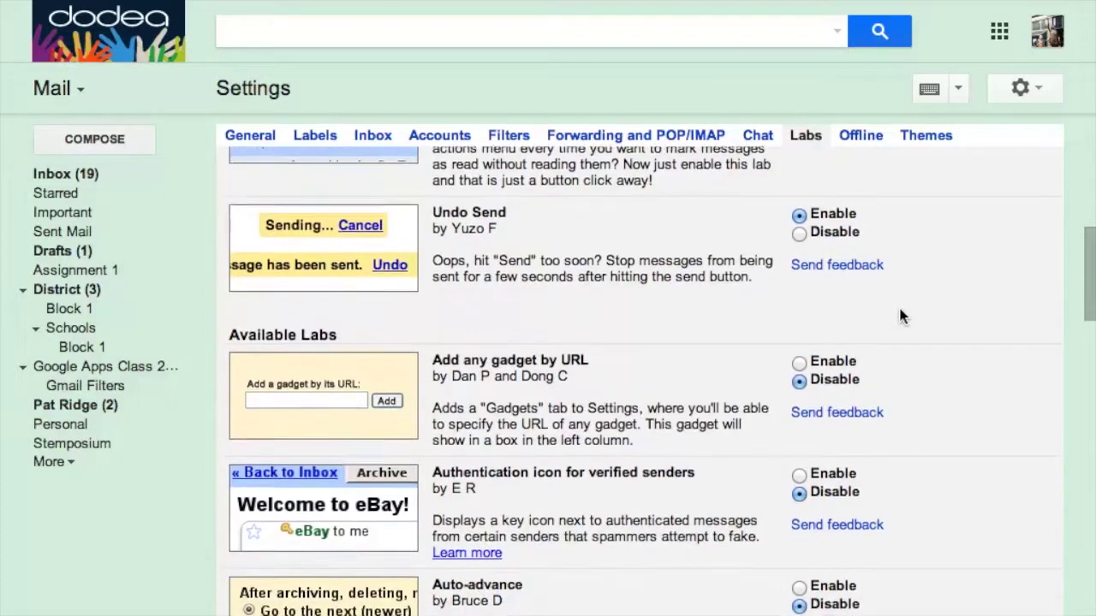
scroll(899, 316, "down", 8)
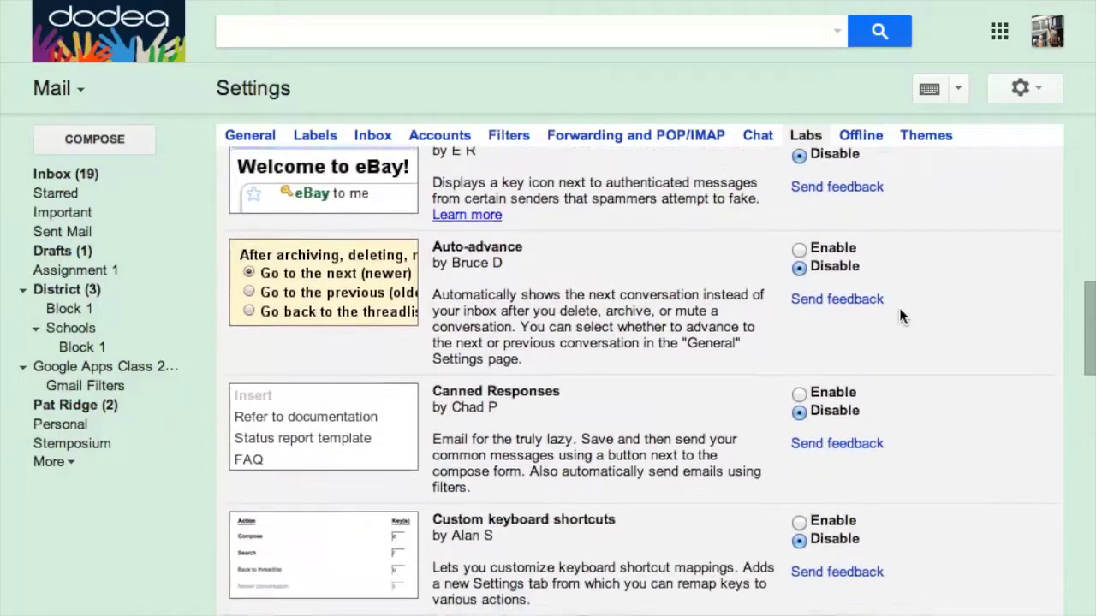
scroll(900, 316, "up", 6)
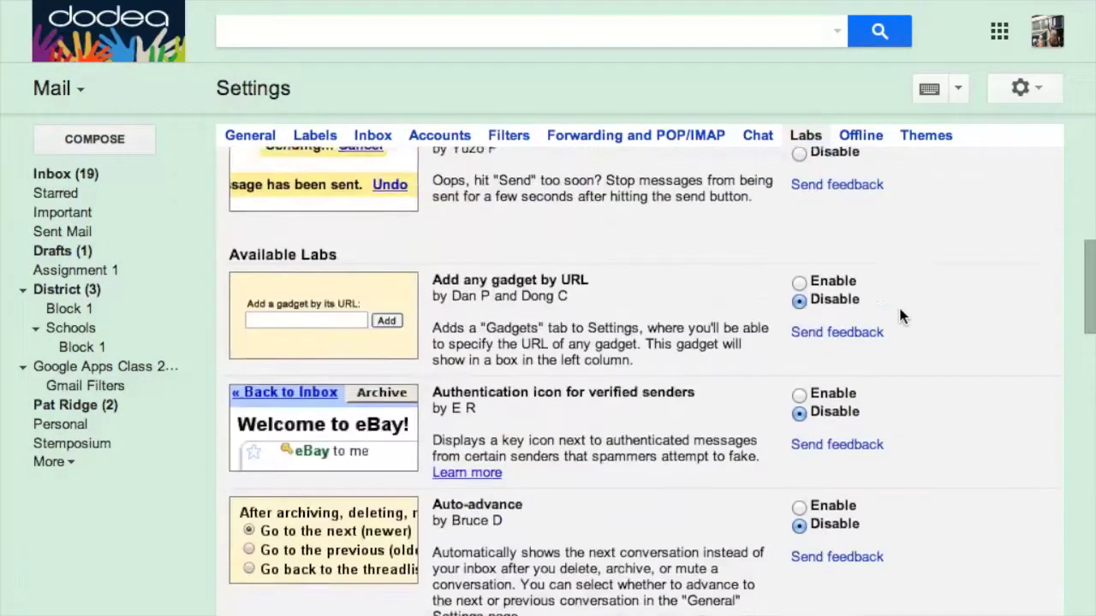
scroll(897, 305, "up", 1)
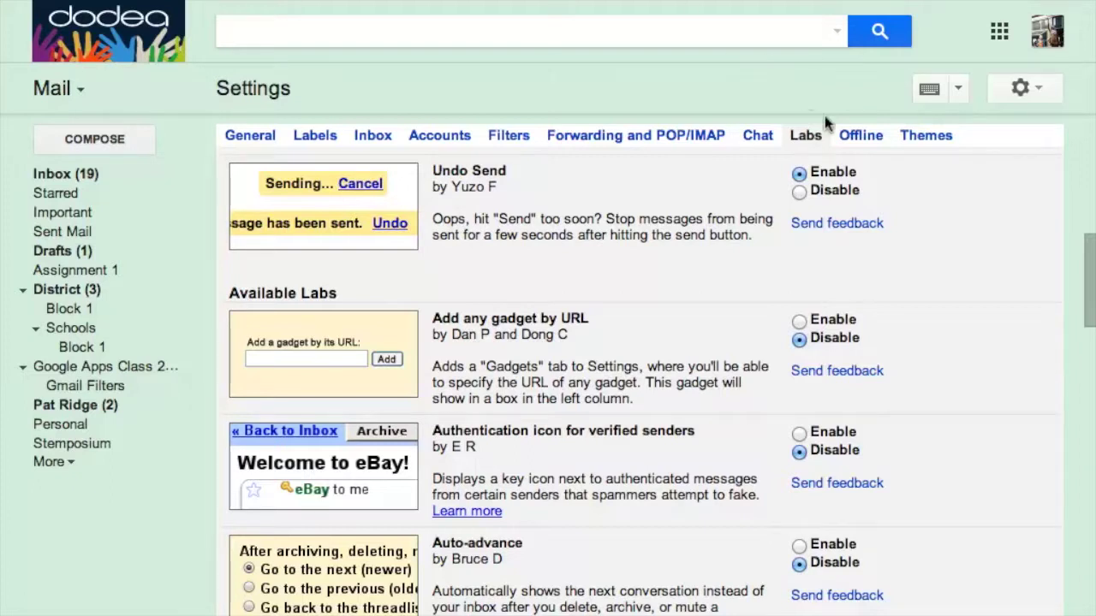
scroll(882, 291, "up", 6)
scroll(882, 297, "up", 1)
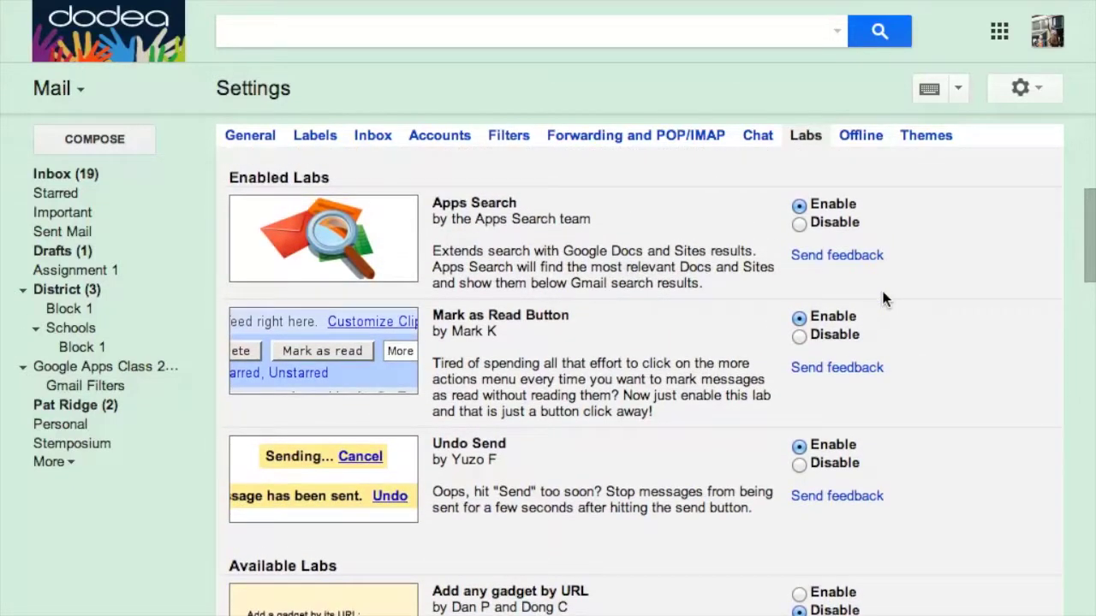
Step: Browse the whole list of labs down to Yelp previews in mail, and return to the Enabled Labs section
scroll(897, 291, "down", 4)
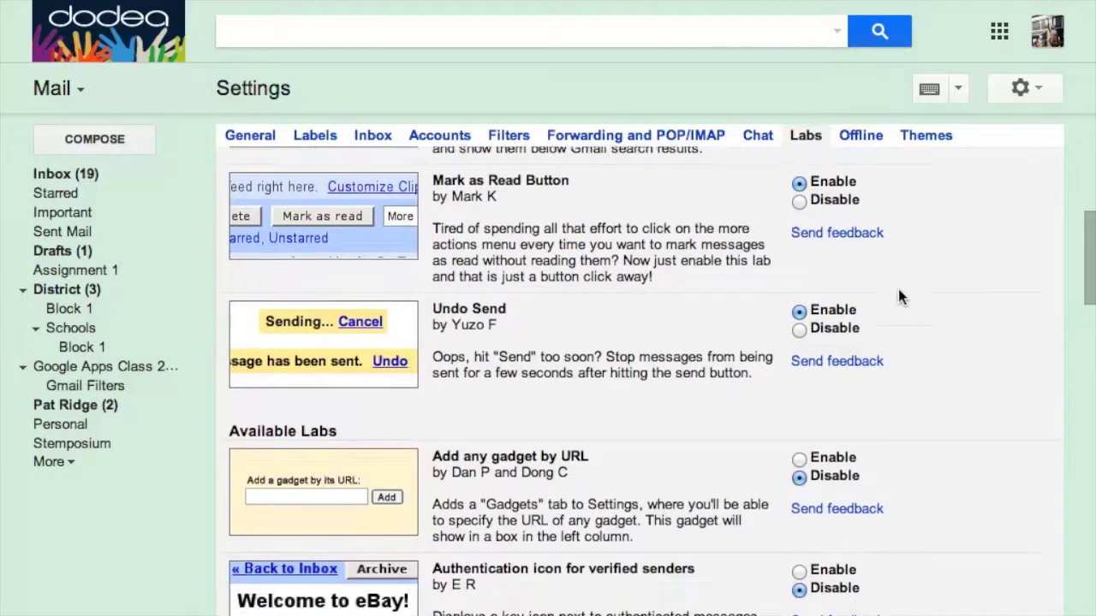
scroll(898, 289, "down", 12)
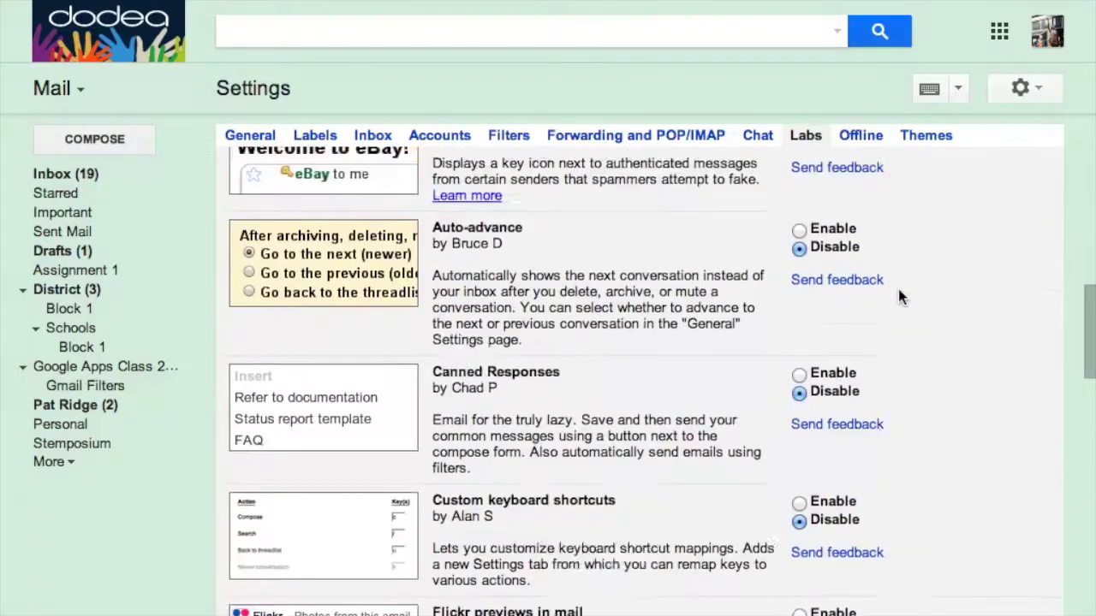
scroll(898, 296, "down", 14)
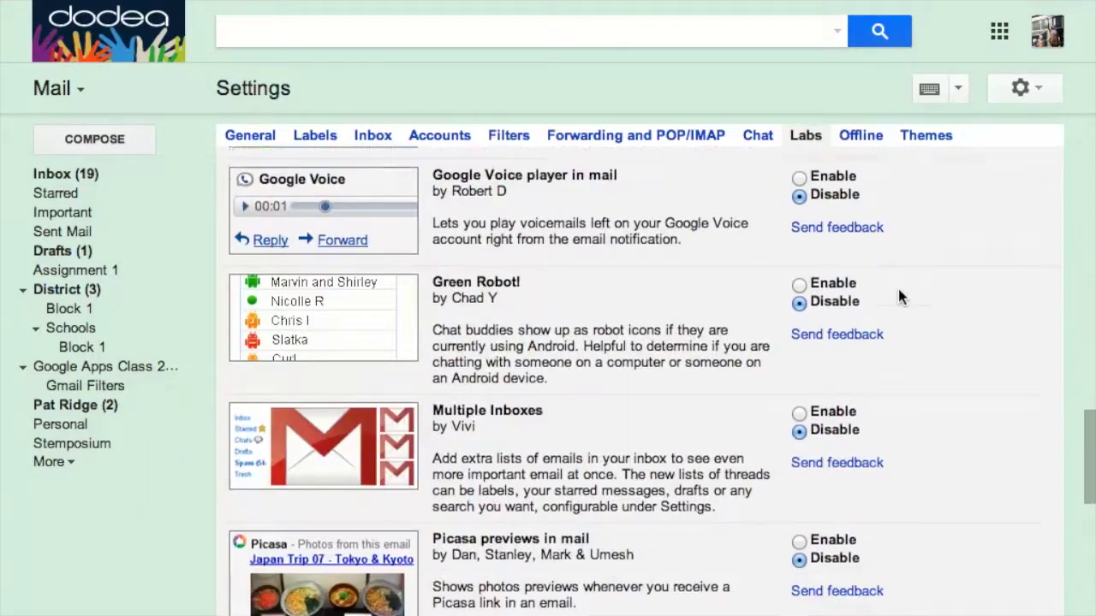
scroll(898, 295, "down", 10)
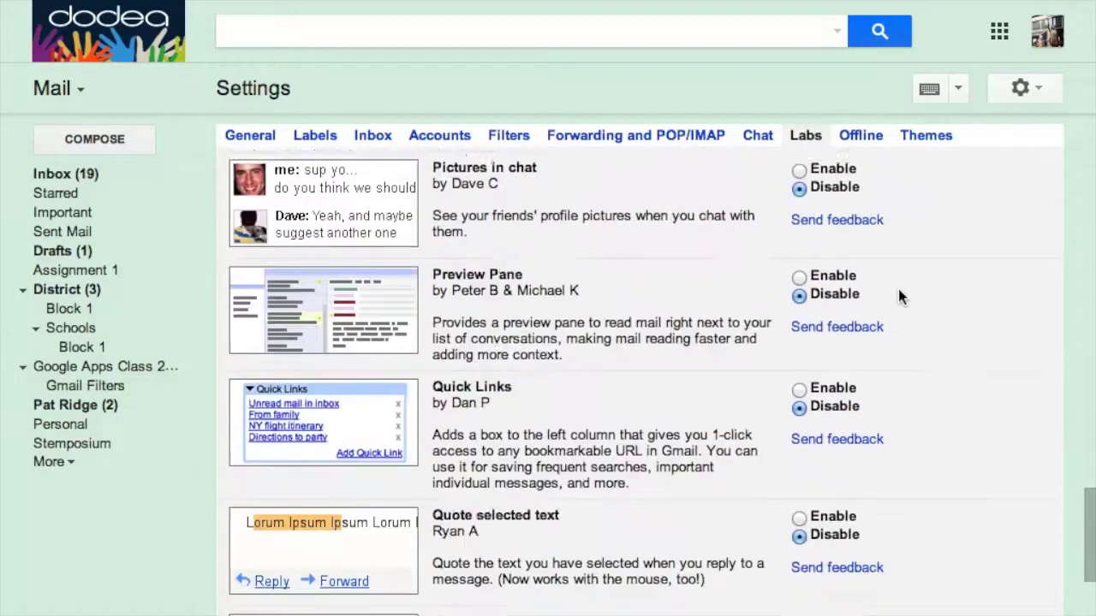
scroll(898, 295, "down", 8)
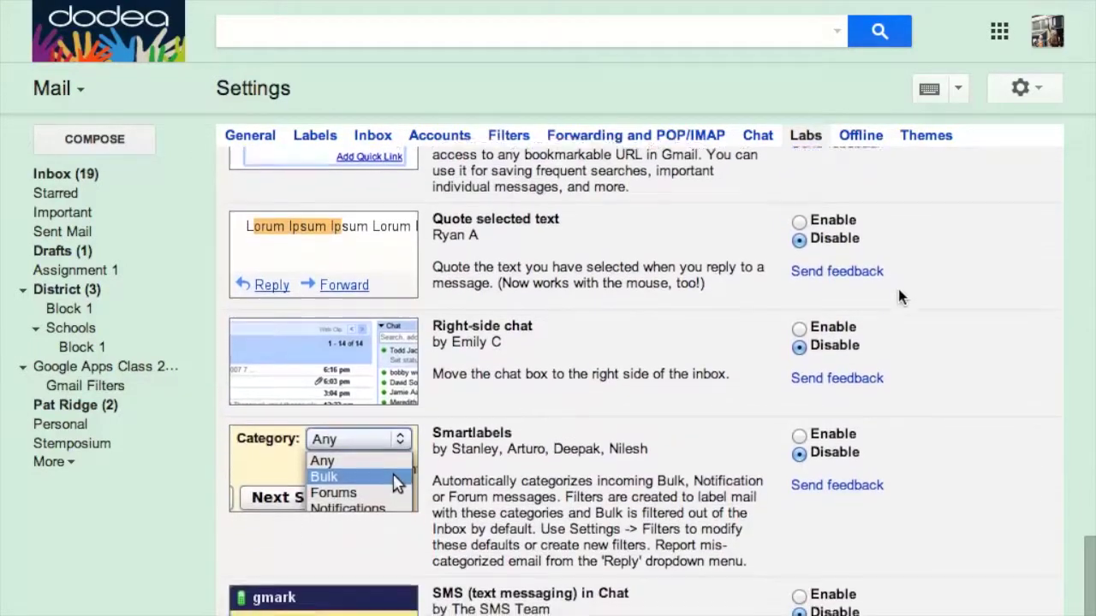
scroll(897, 286, "down", 7)
scroll(897, 285, "up", 7)
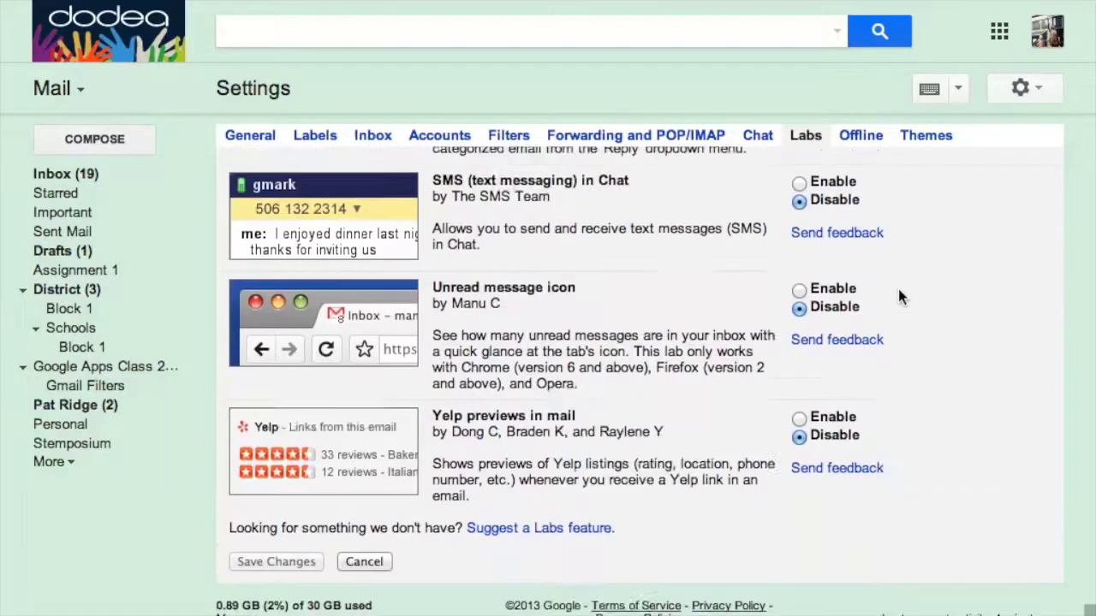
scroll(897, 285, "up", 20)
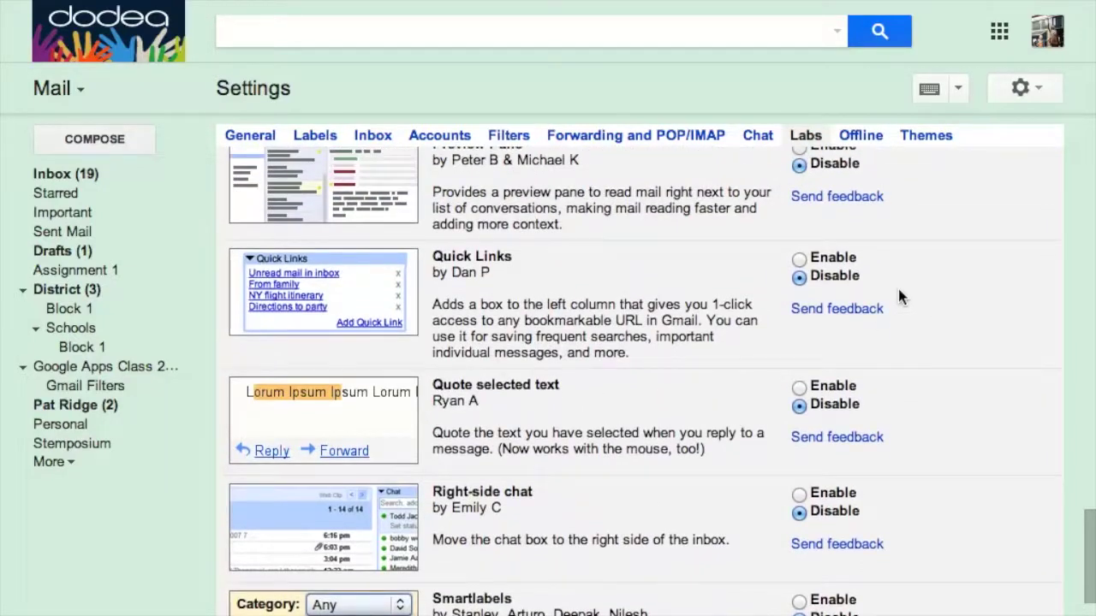
scroll(897, 285, "up", 20)
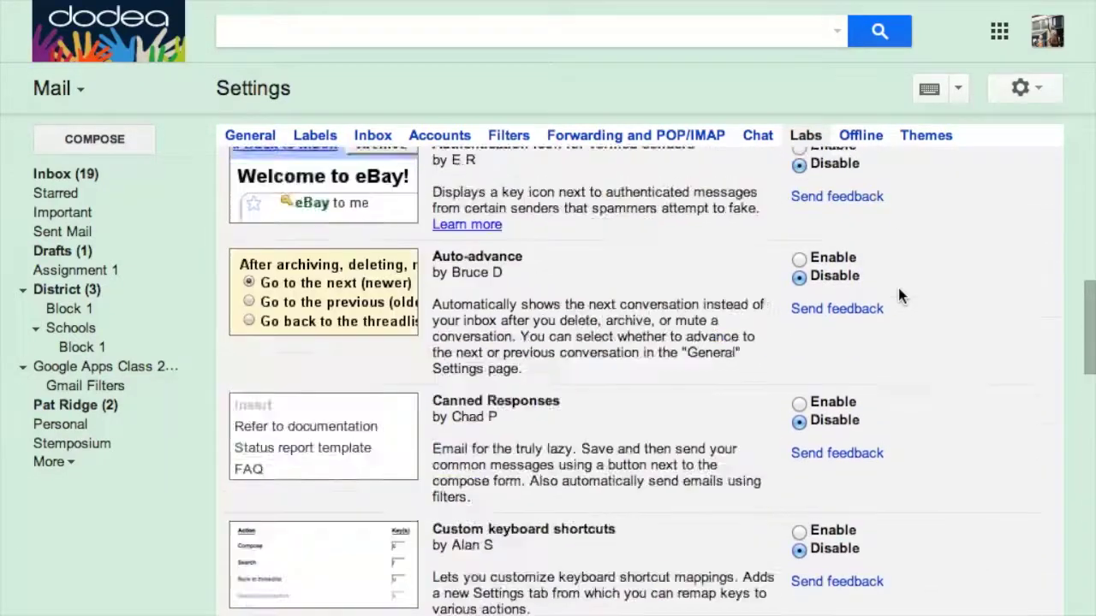
scroll(898, 288, "up", 10)
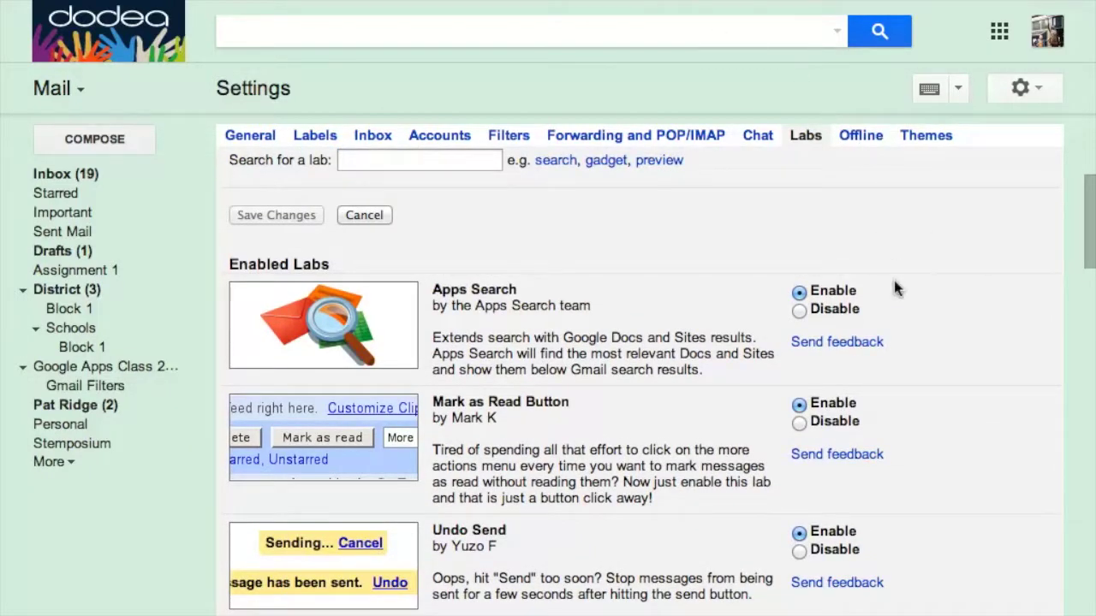
Step: Examine the labs from Undo Send to Multiple Inboxes and Picasa previews, and return to the Labs introduction and search field
scroll(897, 288, "down", 3)
scroll(884, 310, "down", 5)
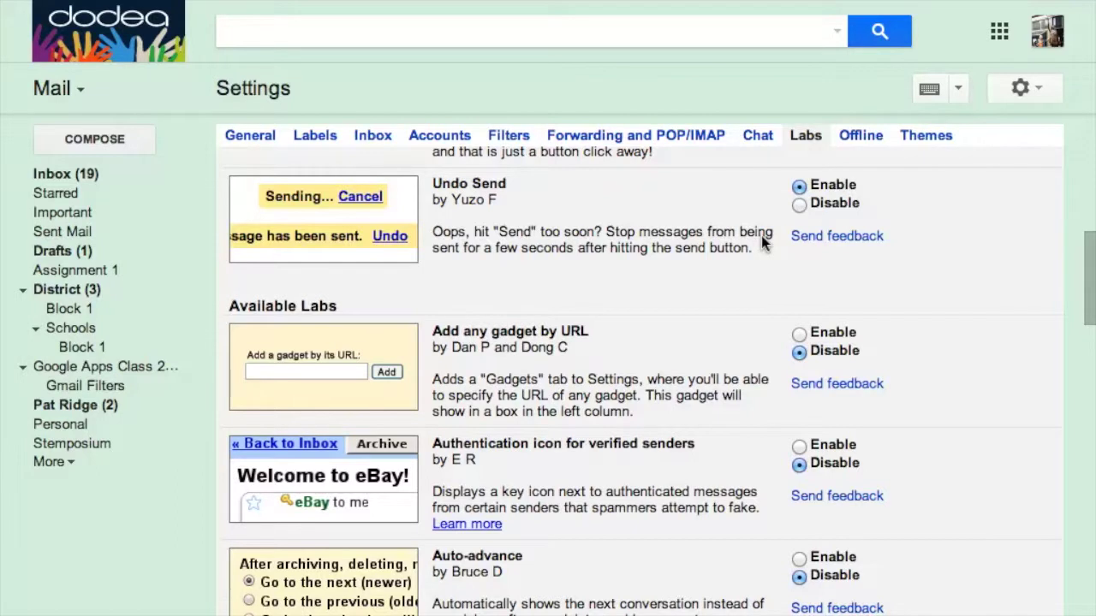
scroll(761, 235, "down", 4)
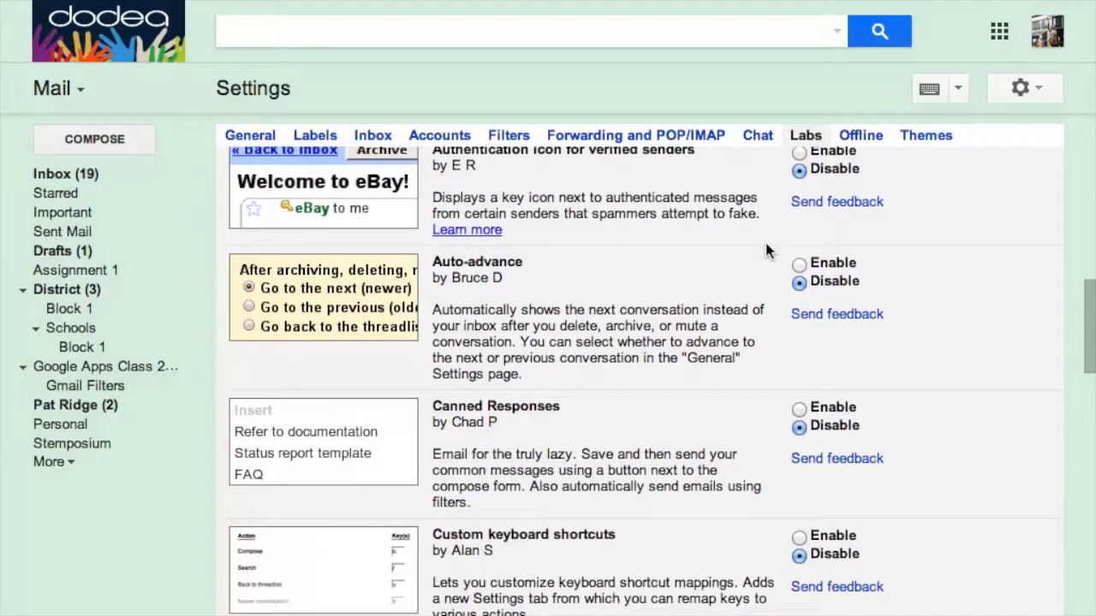
scroll(766, 250, "down", 6)
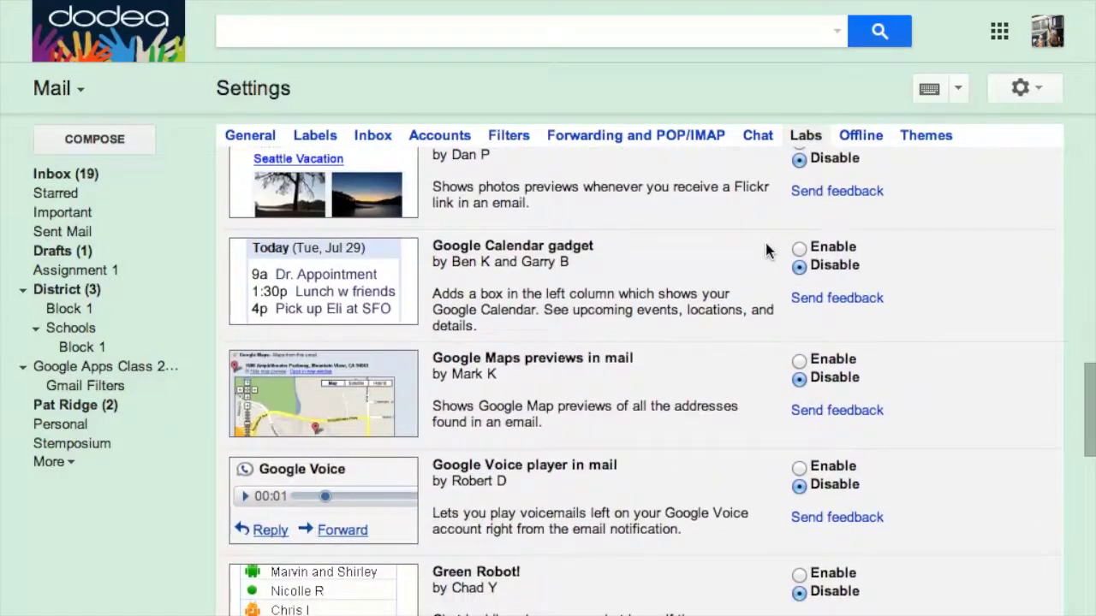
scroll(766, 250, "down", 5)
scroll(766, 250, "up", 1)
scroll(766, 250, "down", 2)
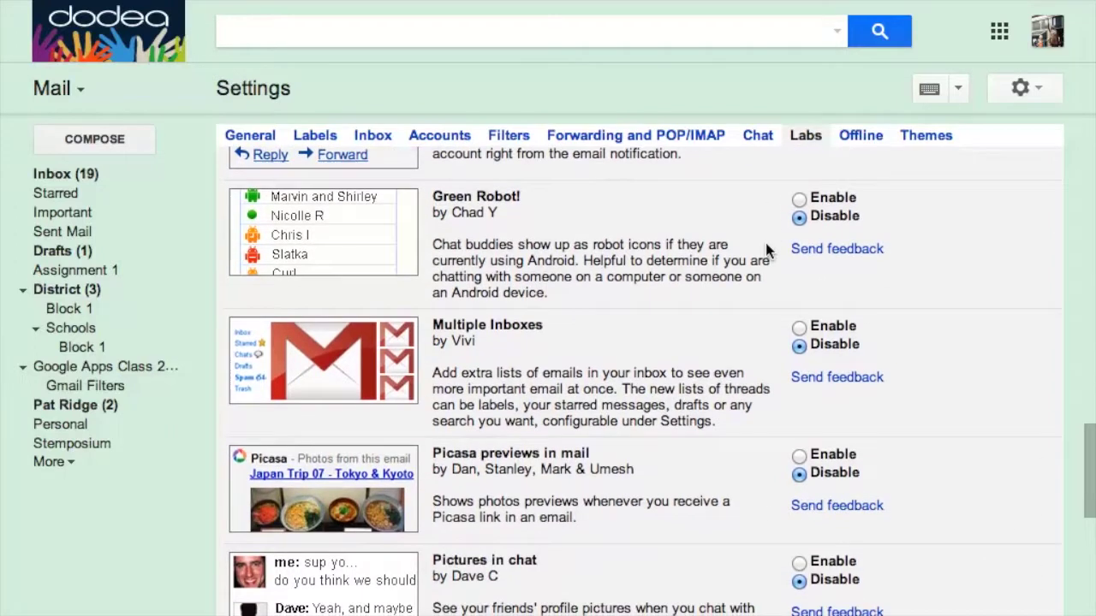
scroll(766, 250, "up", 15)
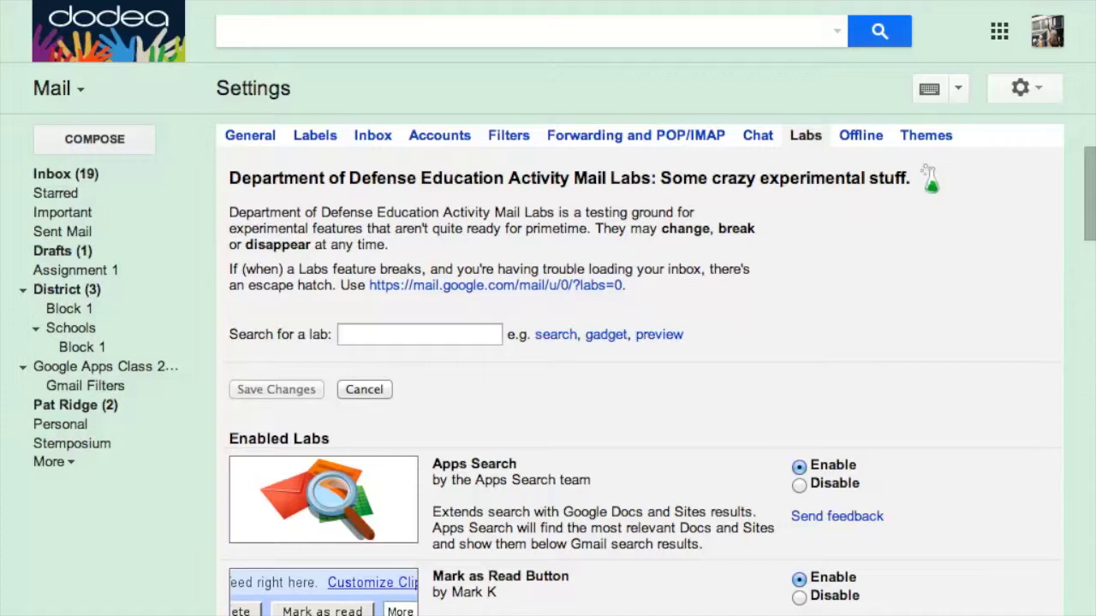
Step: Review the Enable and Disable options of the labs from Apps Search to Right-side chat, and return to the Available Labs heading
scroll(802, 274, "down", 4)
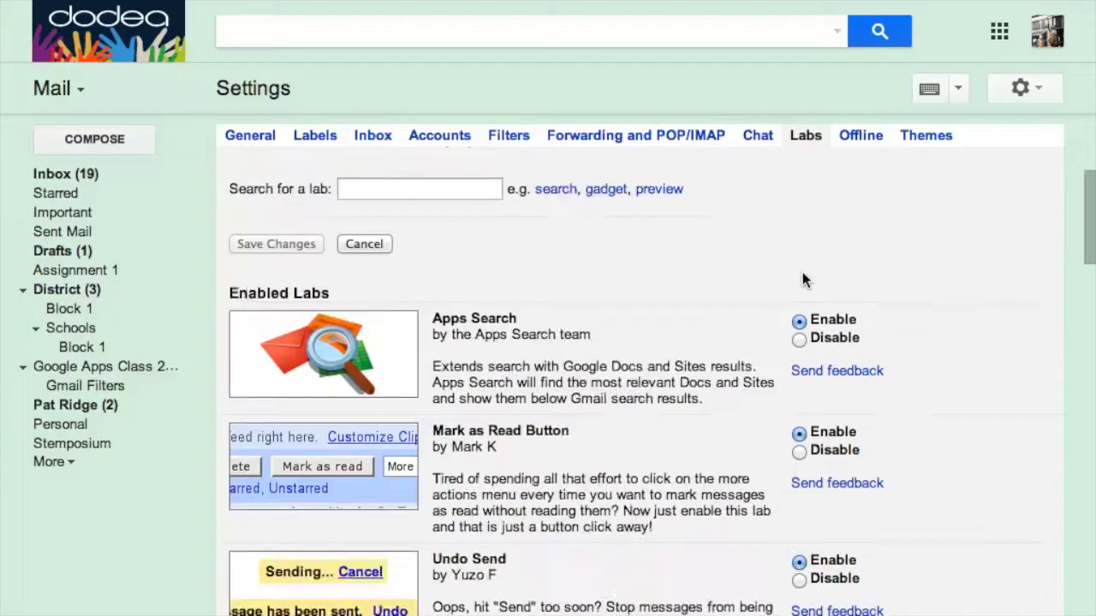
scroll(802, 271, "down", 10)
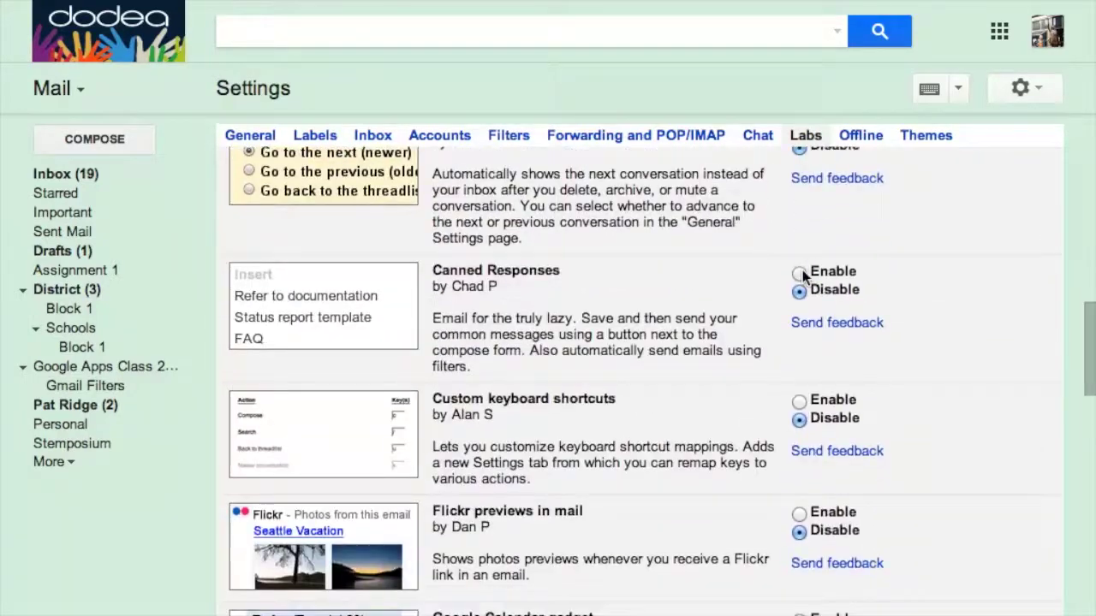
scroll(802, 276, "down", 10)
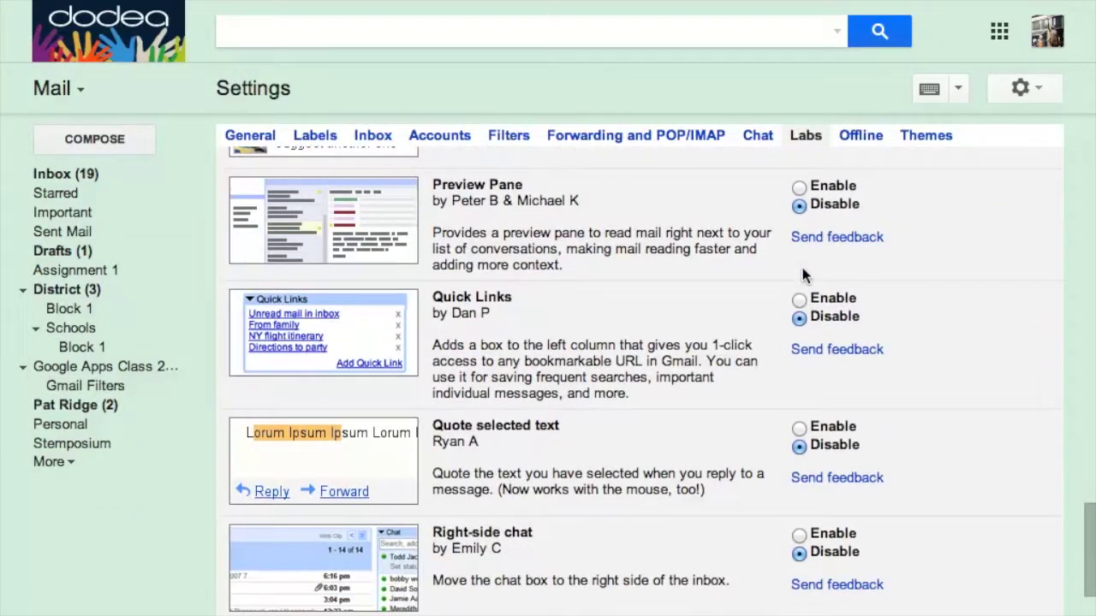
scroll(802, 273, "down", 3)
scroll(914, 344, "up", 15)
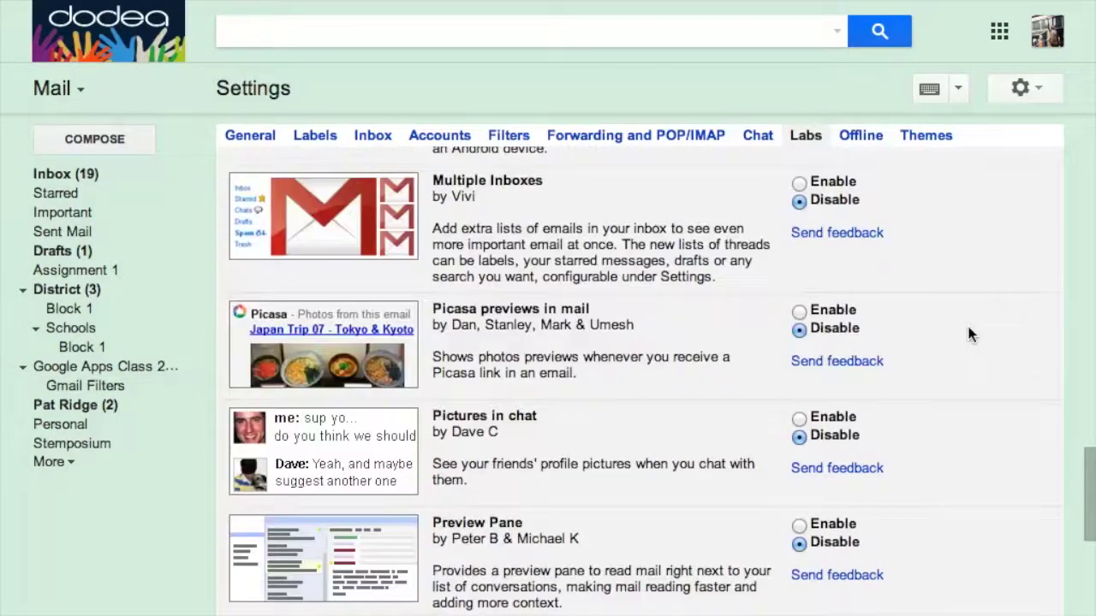
scroll(968, 334, "up", 10)
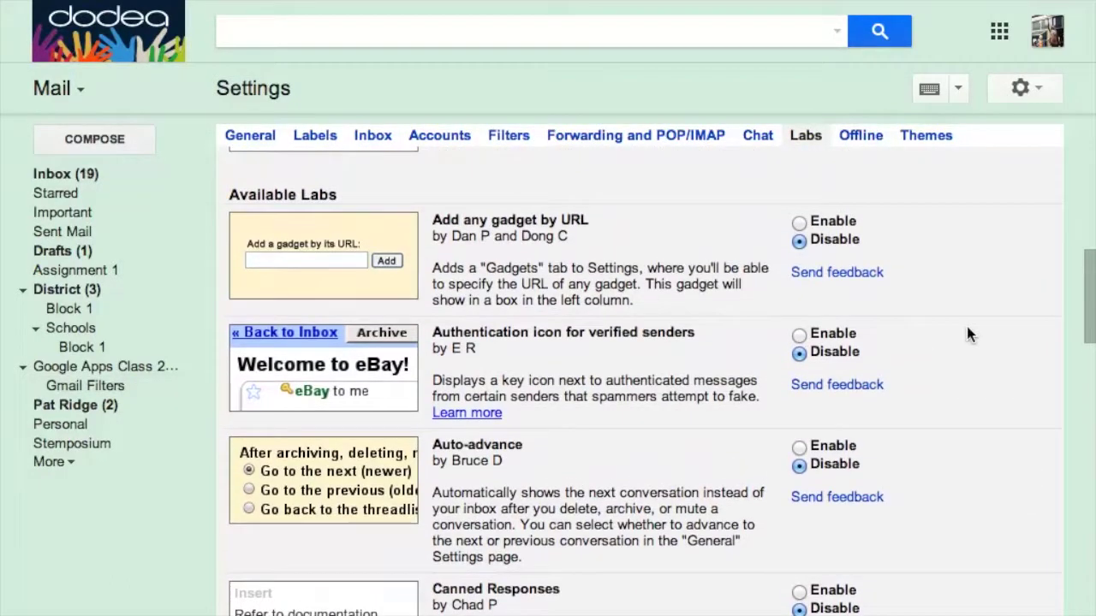